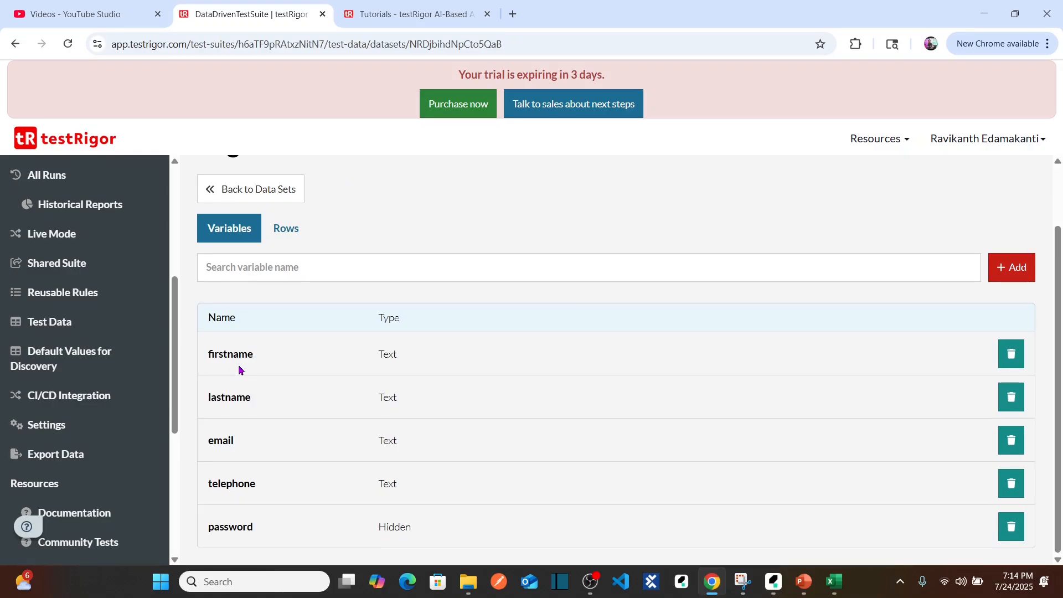
# Copy the firstname variable name into cell A1 of the blank Excel workbook and enter lastname as the header in B1.
pyautogui.doubleClick(228, 357)
pyautogui.hotkey('ctrl', 'c')
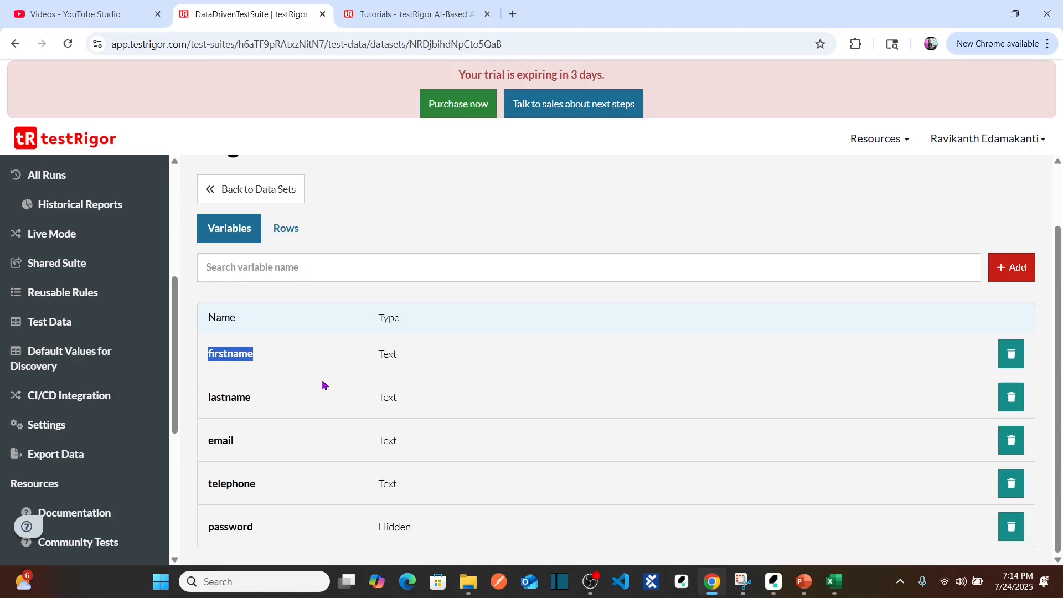
pyautogui.hotkey('alt', 'Tab')
pyautogui.doubleClick(43, 171)
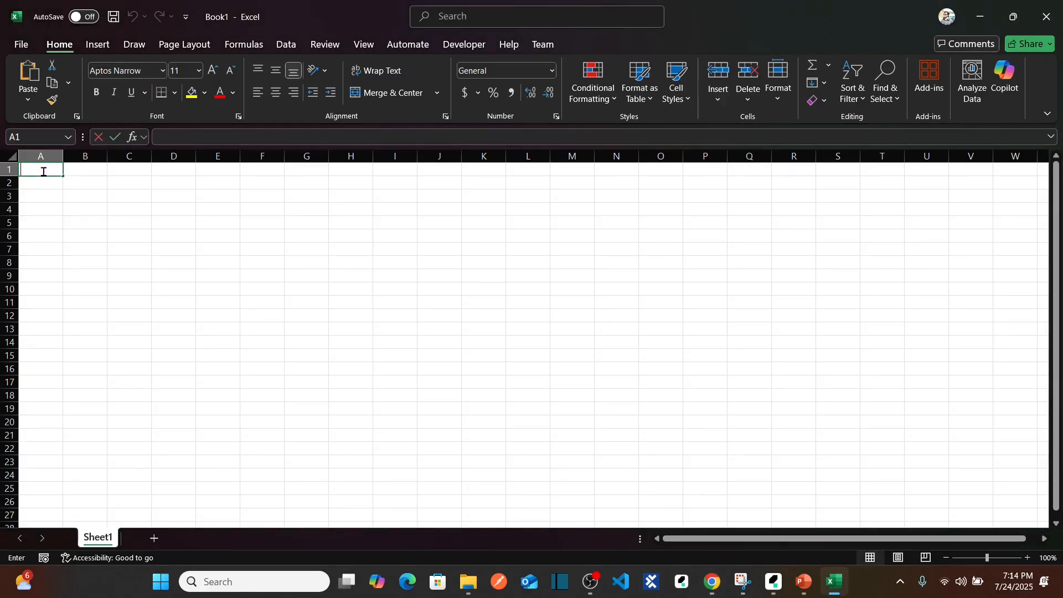
pyautogui.hotkey('ctrl', 'v')
pyautogui.press('Tab')
pyautogui.write('ka')
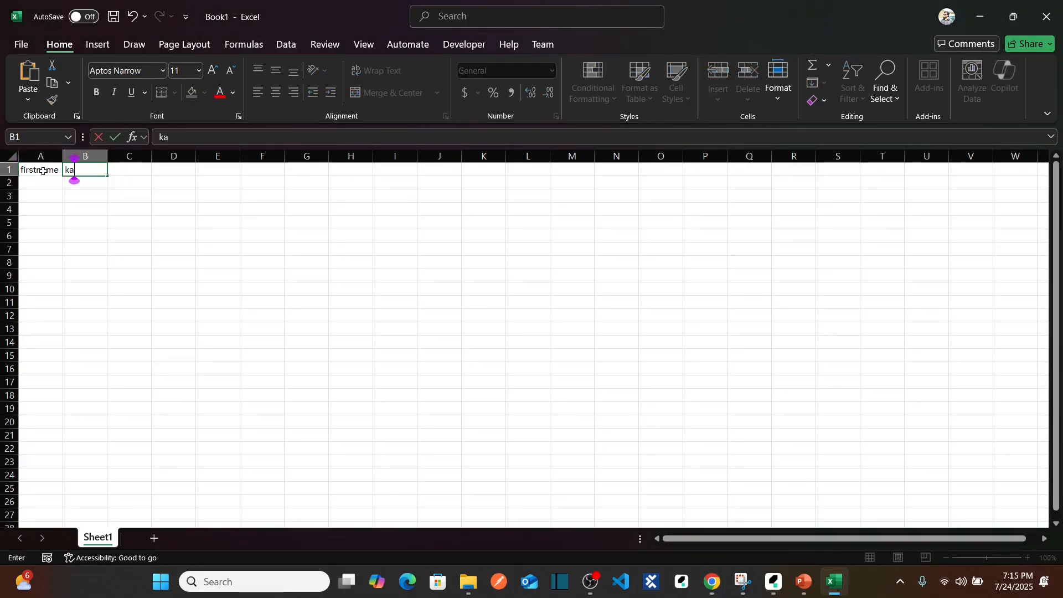
pyautogui.press('BackSpace')
pyautogui.press('BackSpace')
pyautogui.write('lastname')
pyautogui.press('Tab')
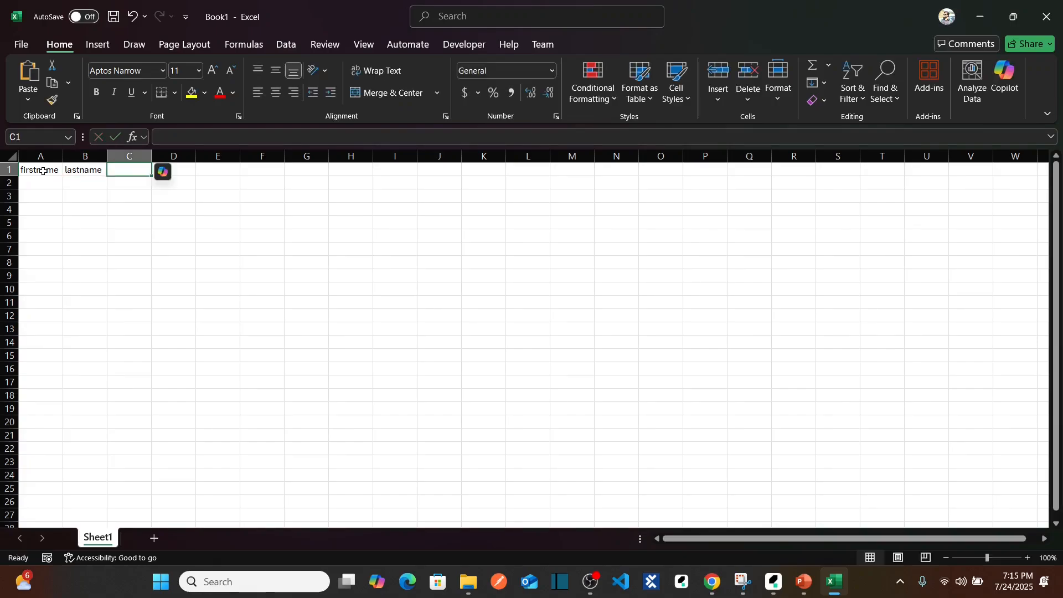
# Add the headers email, telephone and password in cells C1 to E1, matching the data set's variable names.
pyautogui.hotkey('alt', 'Tab')
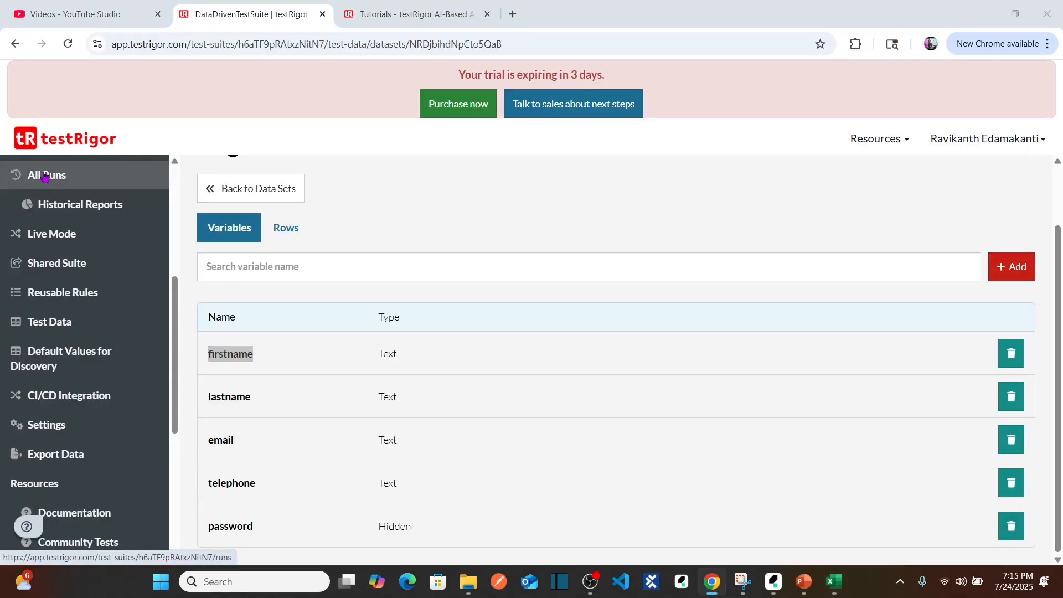
pyautogui.hotkey('alt', 'Tab')
pyautogui.write('email')
pyautogui.press('Tab')
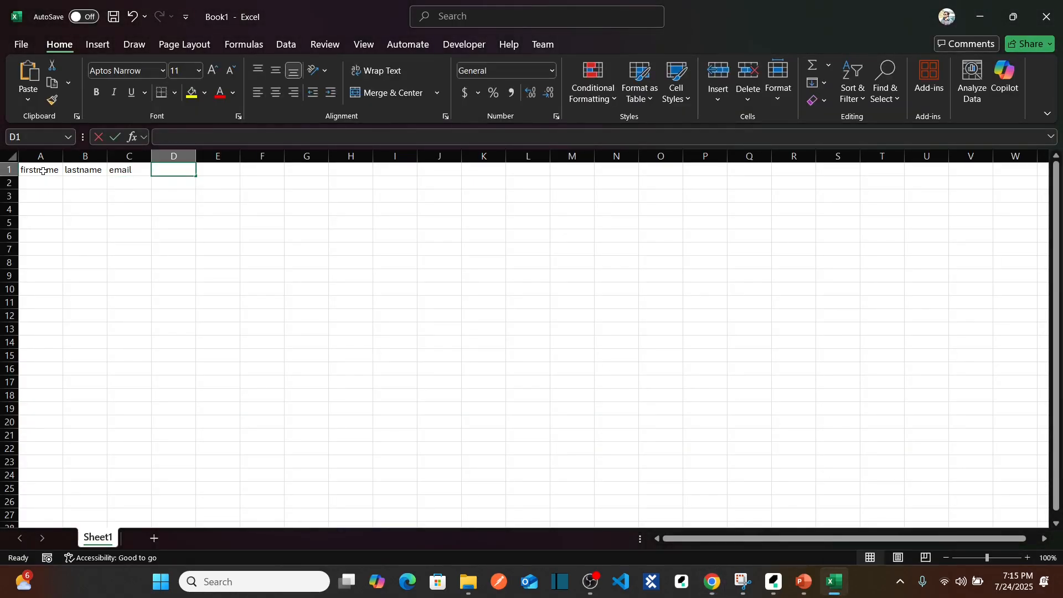
pyautogui.write('telephone')
pyautogui.press('Tab')
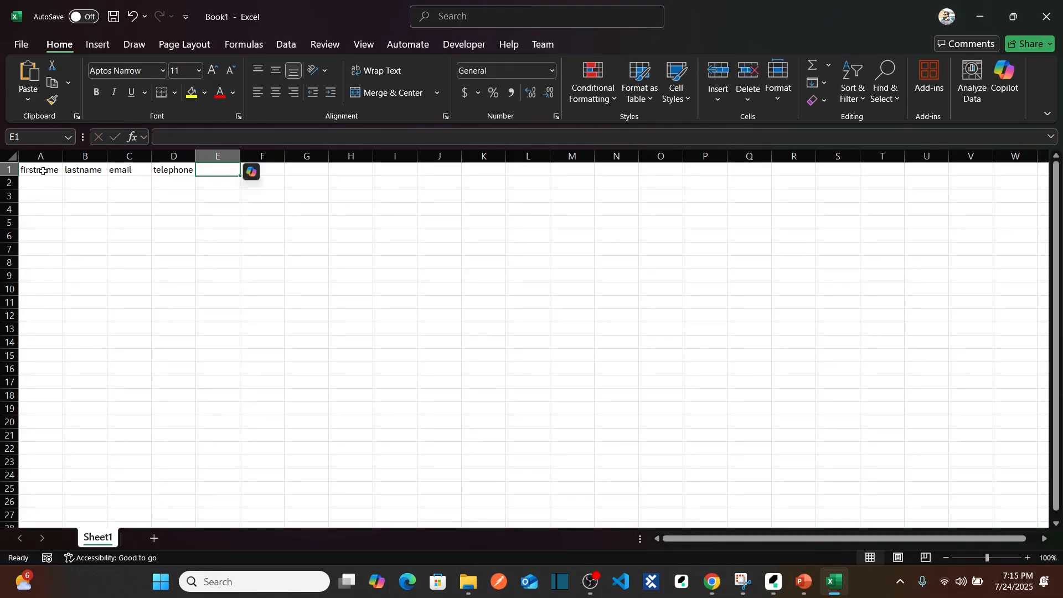
pyautogui.hotkey('alt', 'Tab')
pyautogui.hotkey('alt', 'Tab')
pyautogui.write('password')
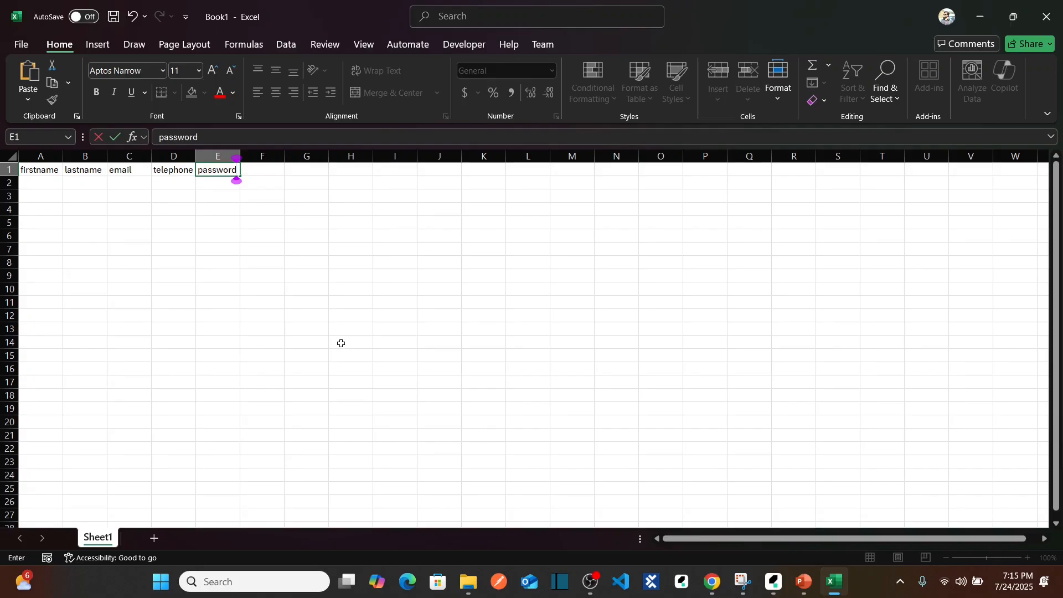
pyautogui.press('Return')
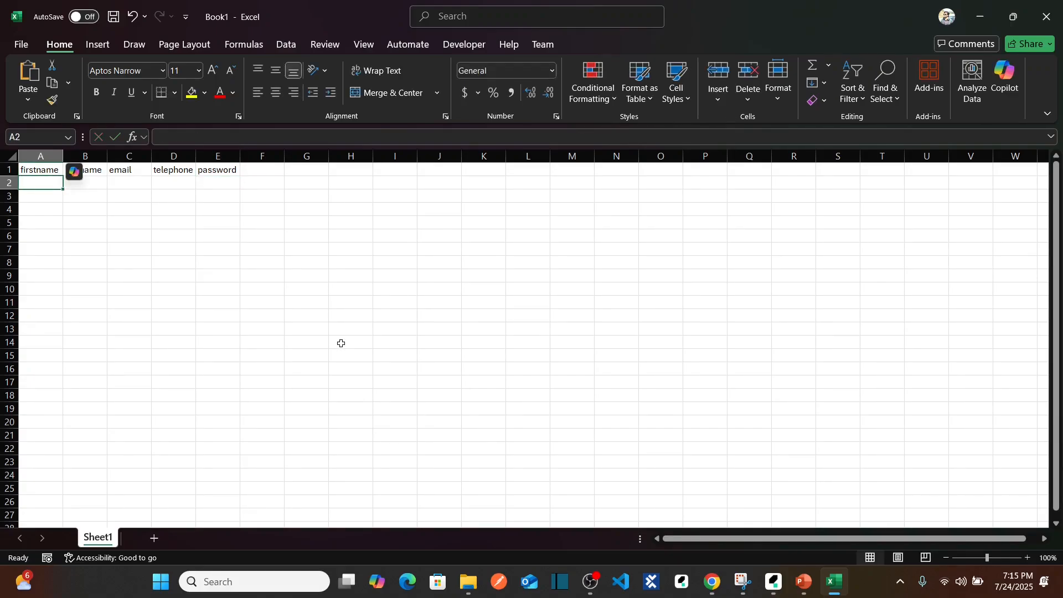
# Check the header row in Excel against the variable names of the testRigor data set.
pyautogui.press('Up')
pyautogui.press('Right')
pyautogui.press('Right')
pyautogui.press('Right')
pyautogui.press('Right')
pyautogui.press('Left')
pyautogui.press('Left')
pyautogui.press('Left')
pyautogui.press('Left')
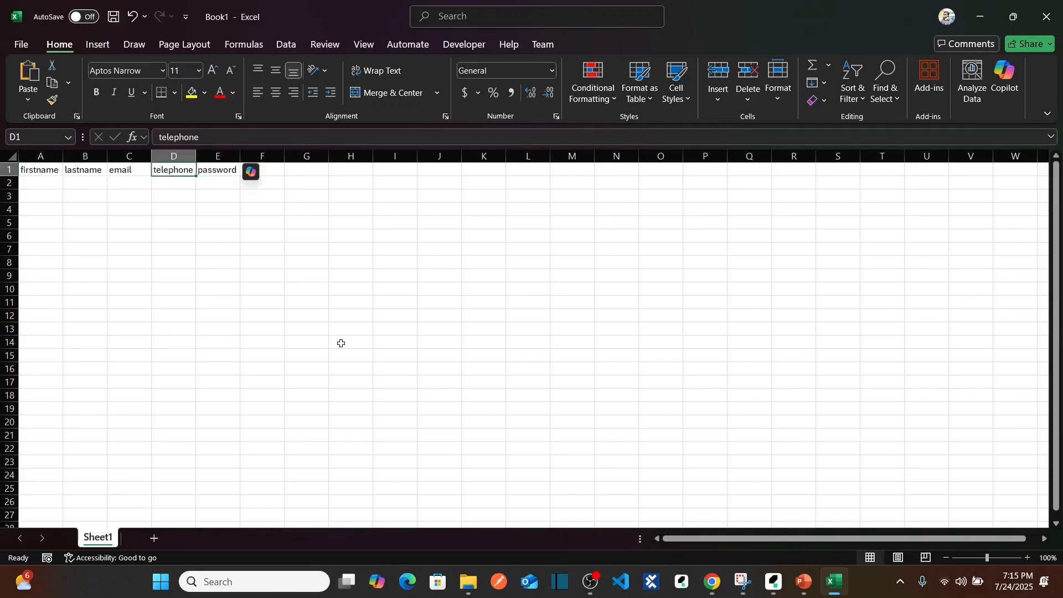
pyautogui.hotkey('alt', 'Tab')
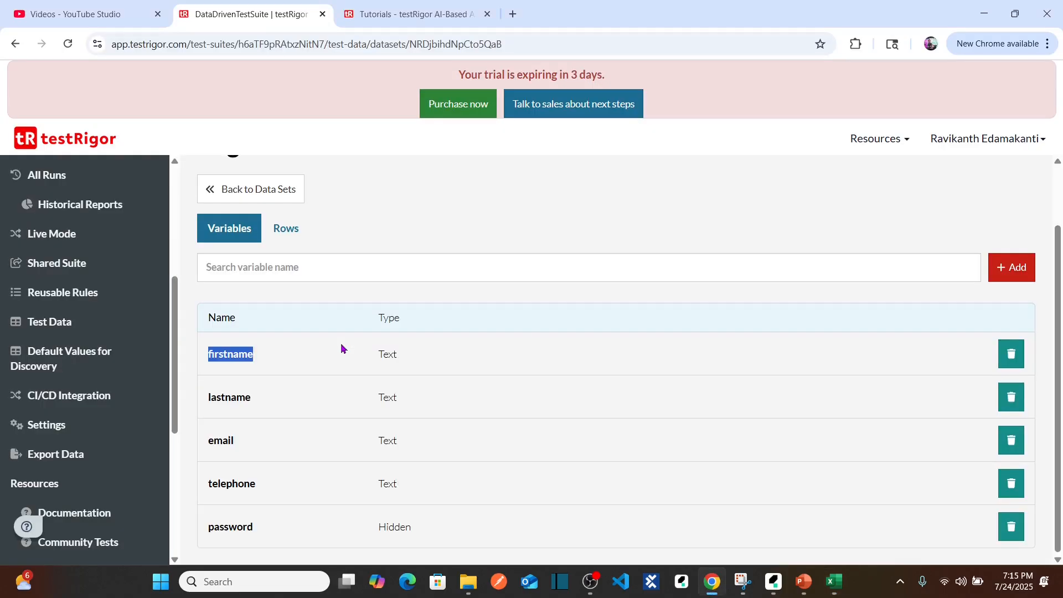
pyautogui.hotkey('alt', 'Tab')
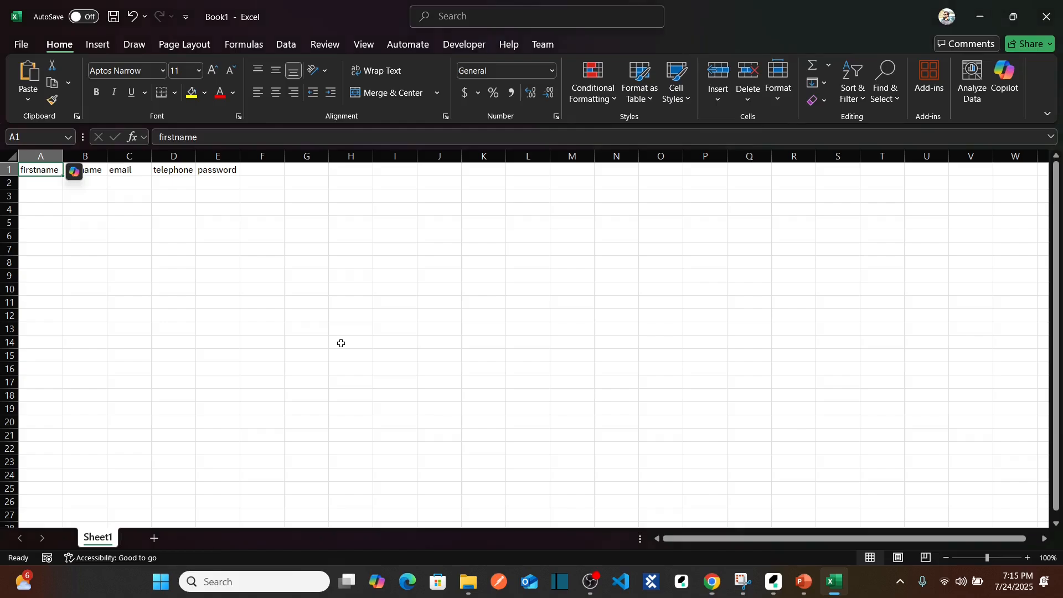
# Fill in the first record's first name, last name and email address in cells A2 to C2.
pyautogui.press('Down')
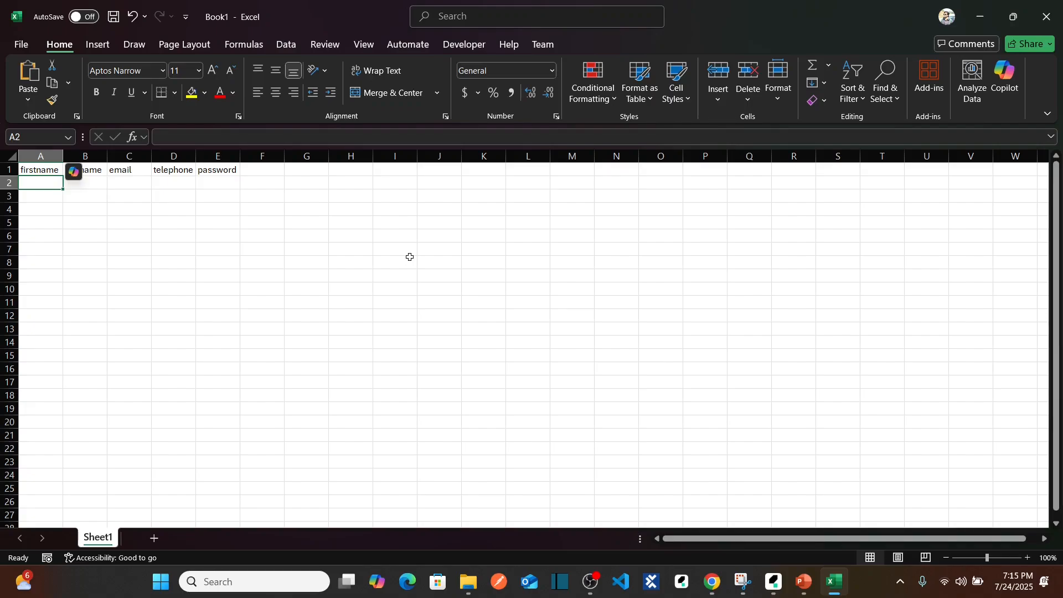
pyautogui.press('Tab')
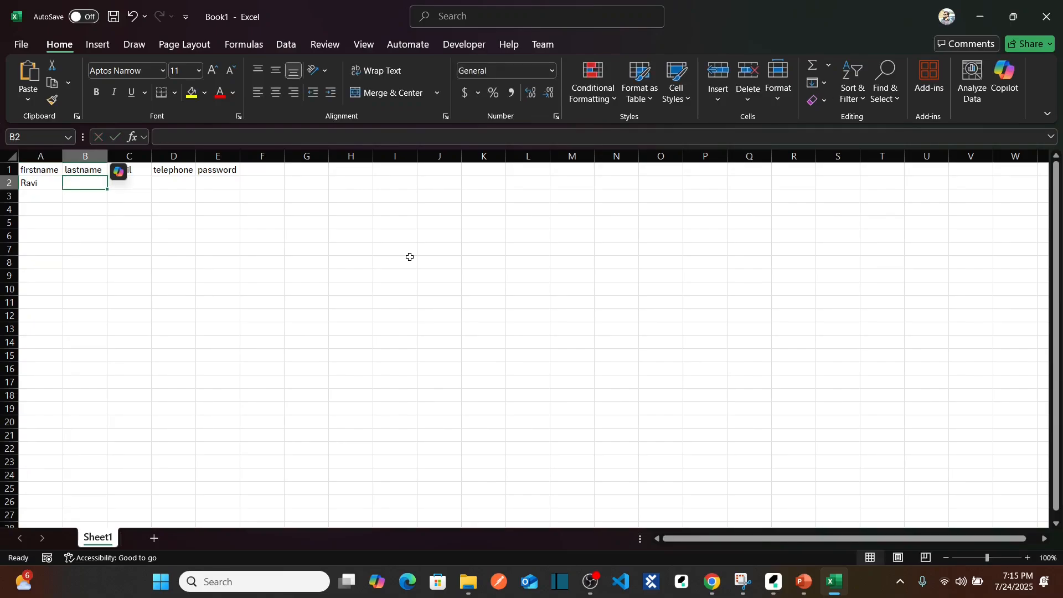
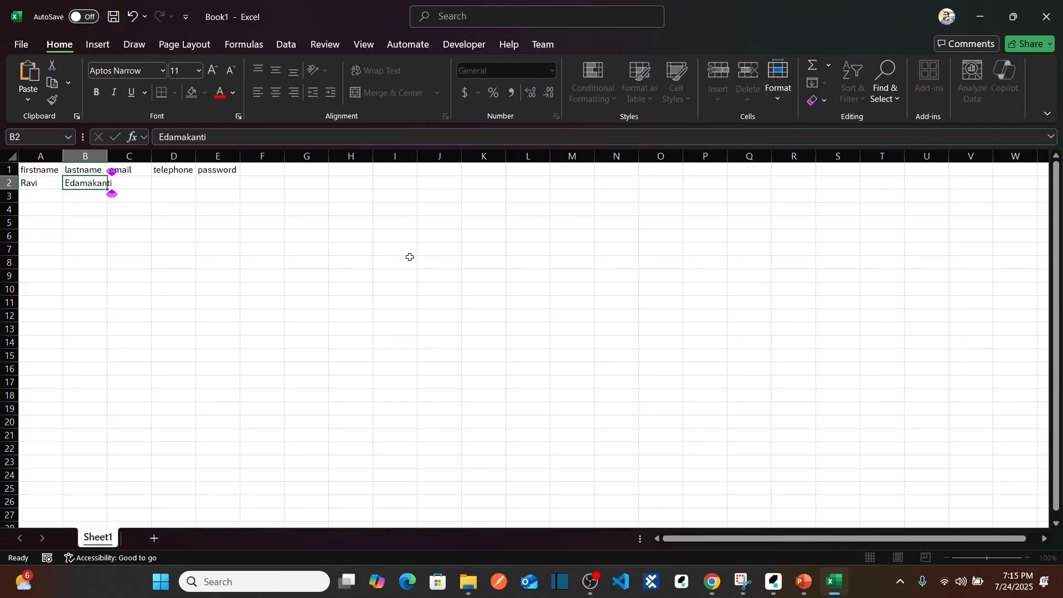
pyautogui.press('Tab')
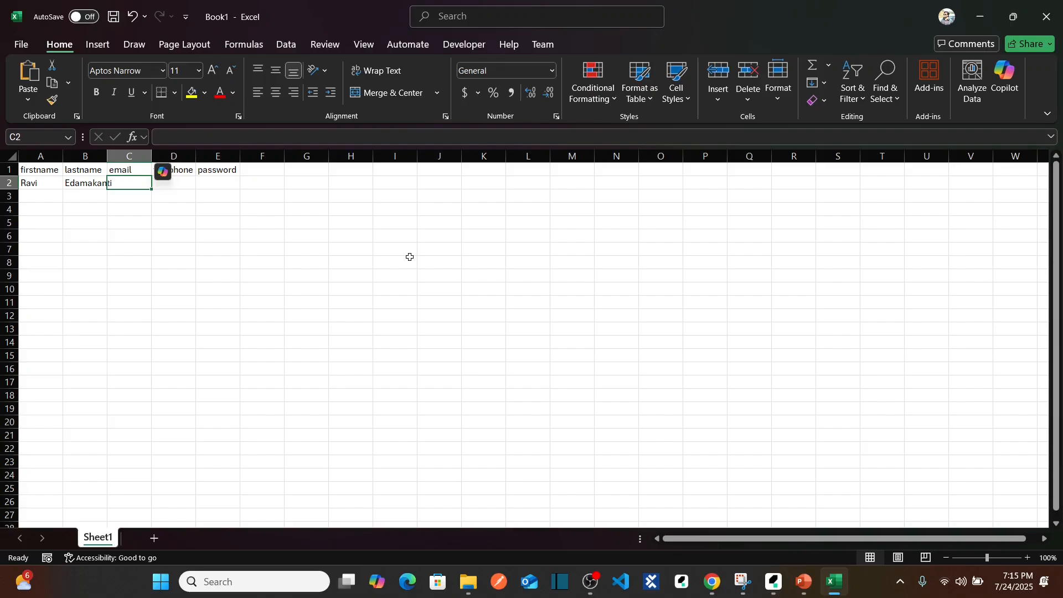
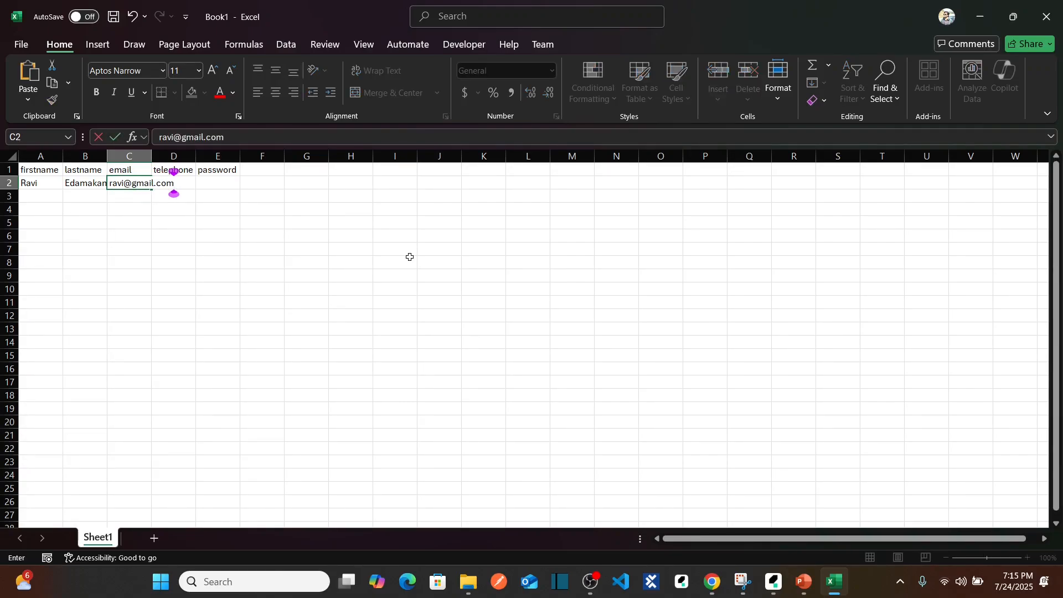
pyautogui.press('Tab')
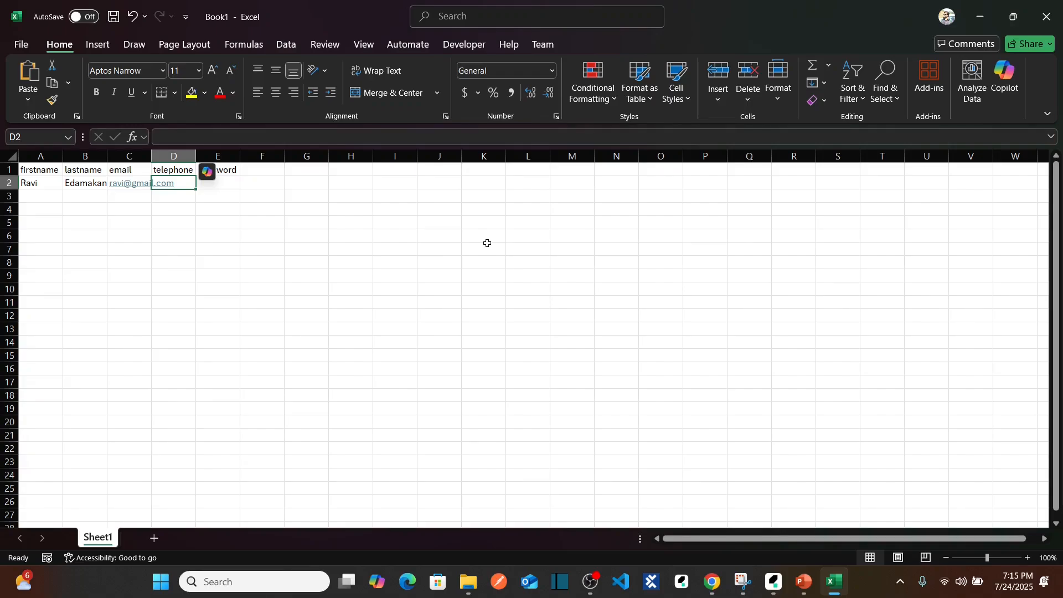
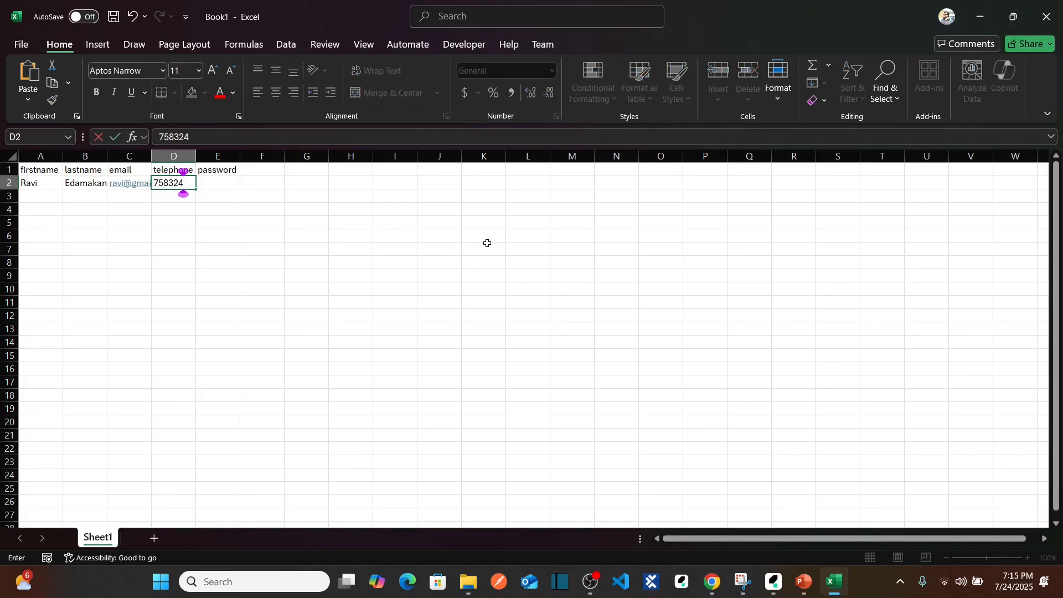
# Enter the first record's telephone number in D2 and its password in E2.
pyautogui.press('Tab')
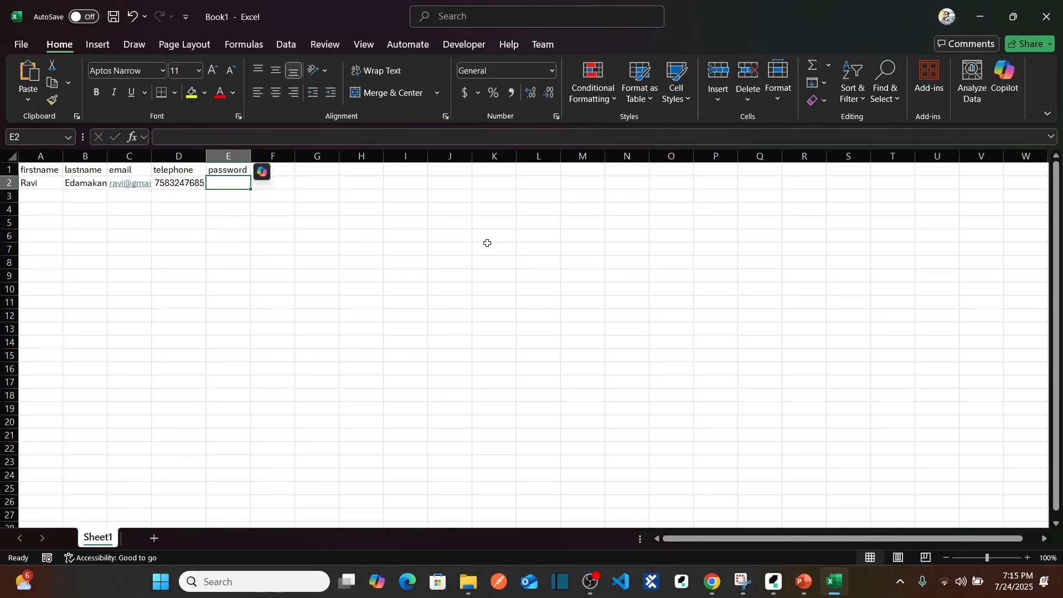
pyautogui.write('rtest')
pyautogui.press('BackSpace')
pyautogui.press('BackSpace')
pyautogui.press('BackSpace')
pyautogui.press('BackSpace')
pyautogui.press('BackSpace')
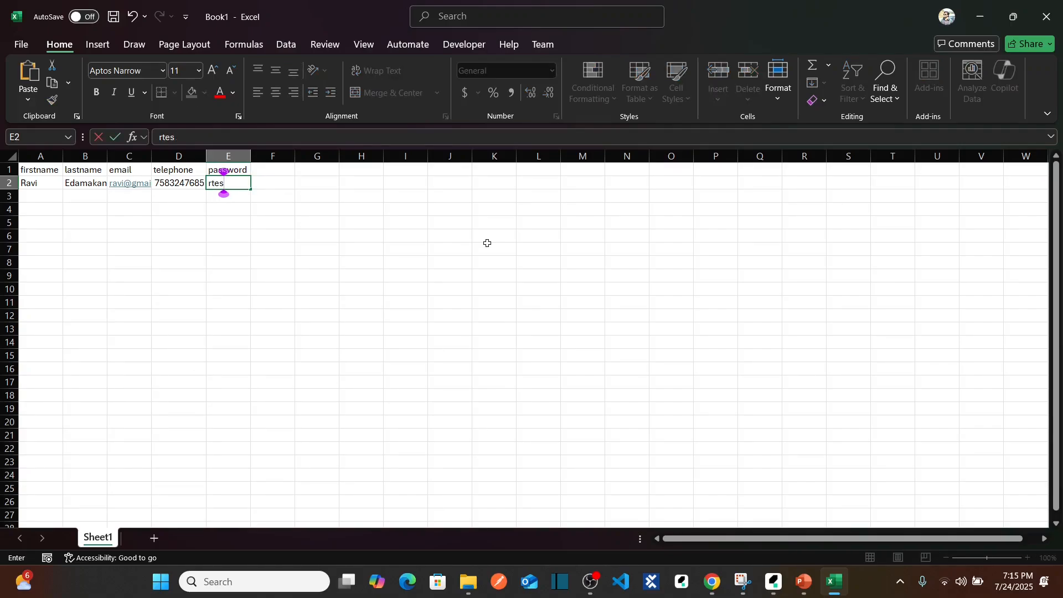
pyautogui.write('test@123')
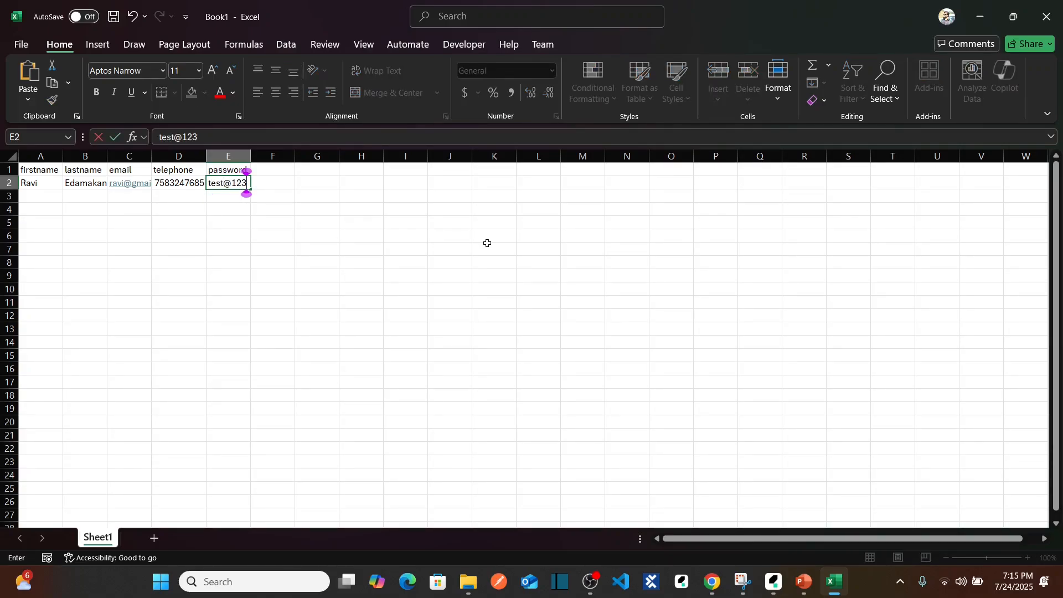
pyautogui.press('Return')
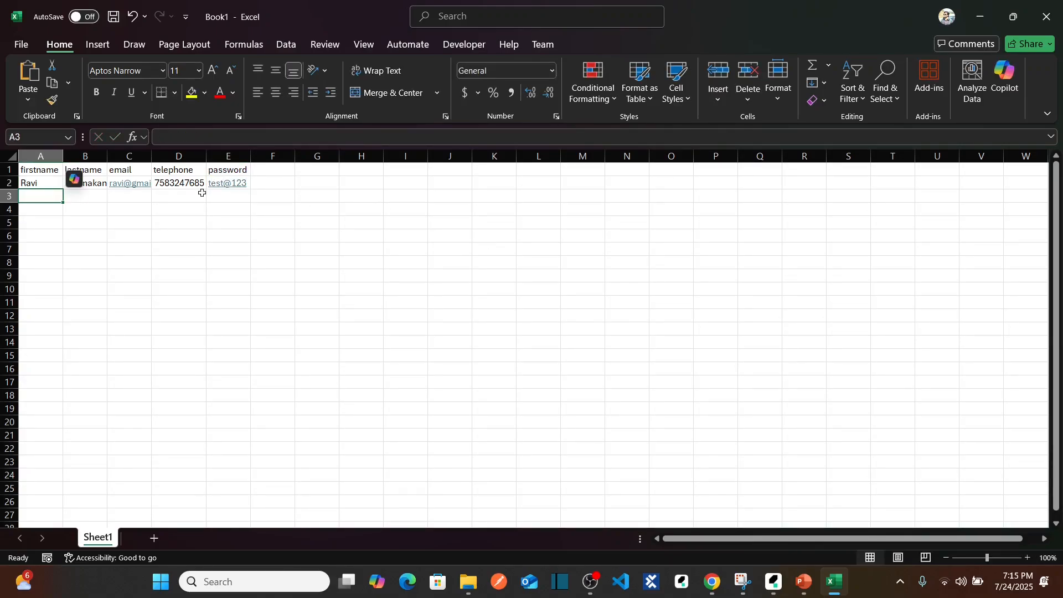
# Auto-fit all column widths and duplicate the row 2 record into rows 3 to 6.
pyautogui.click(11, 157)
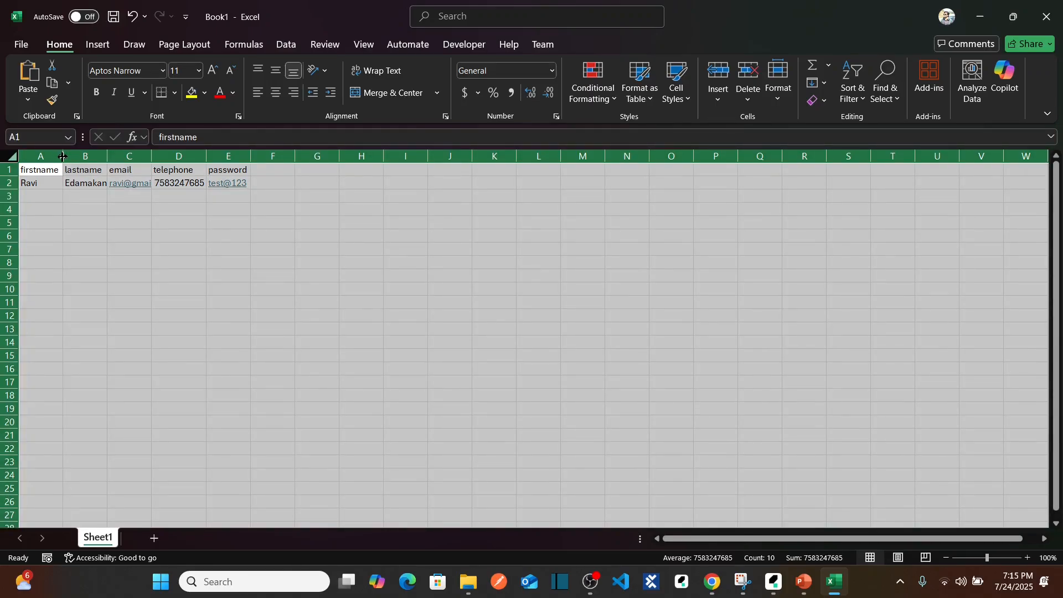
pyautogui.doubleClick(60, 156)
pyautogui.click(54, 180)
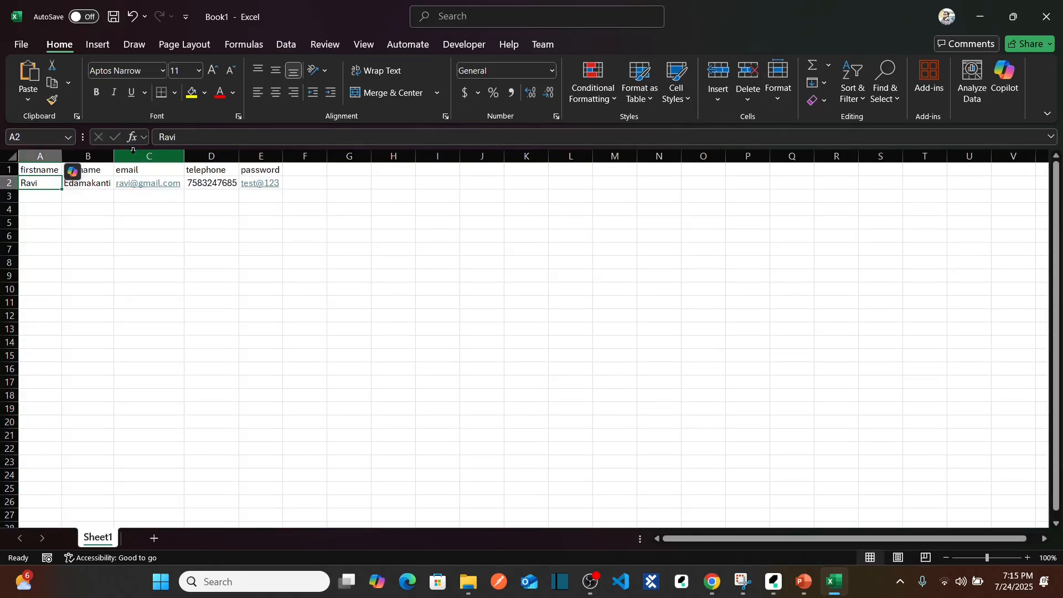
pyautogui.hotkey('ctrl', 'shift', 'Right')
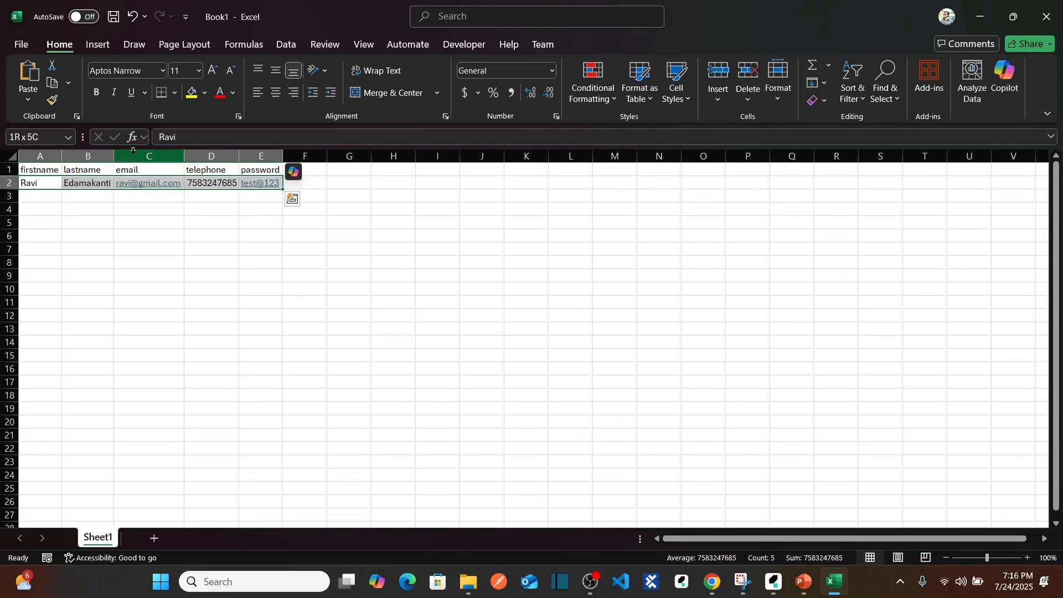
pyautogui.hotkey('ctrl', 'c')
pyautogui.press('Down')
pyautogui.hotkey('ctrl', 'v')
pyautogui.press('Down')
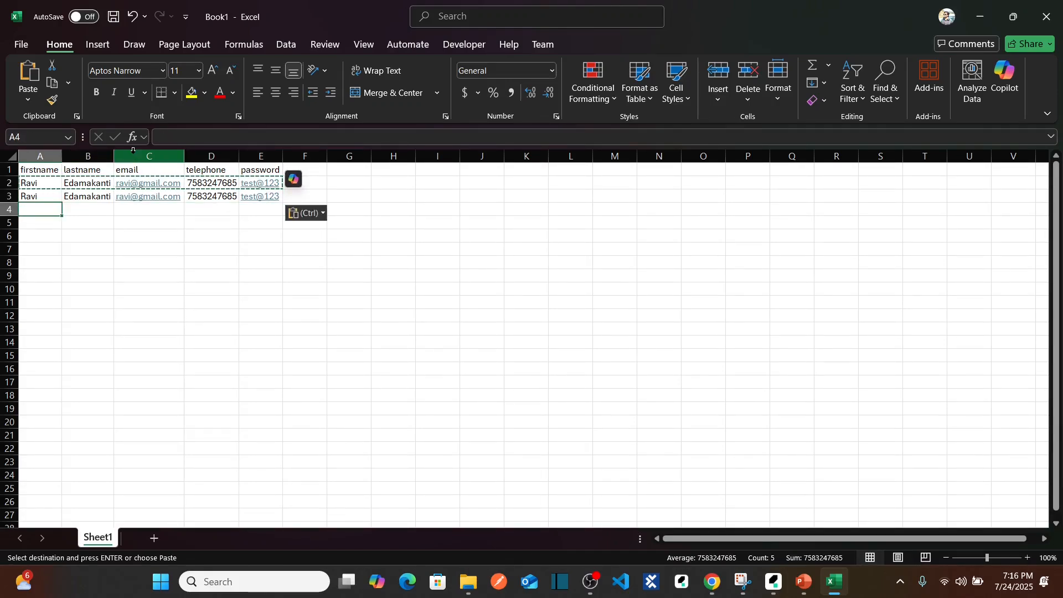
pyautogui.hotkey('ctrl', 'v')
pyautogui.press('Down')
pyautogui.hotkey('ctrl', 'v')
pyautogui.press('Down')
pyautogui.hotkey('ctrl', 'v')
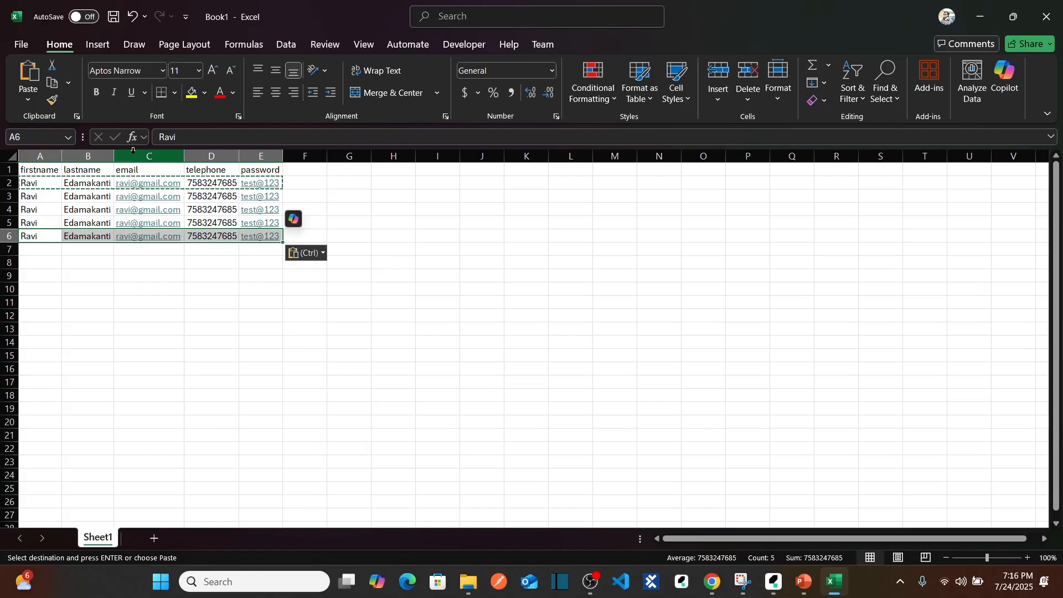
# Replace the first name in A3 and shorten the last name in B3 by its final letters.
pyautogui.press('Up')
pyautogui.press('Up')
pyautogui.press('Up')
pyautogui.write('Chandu')
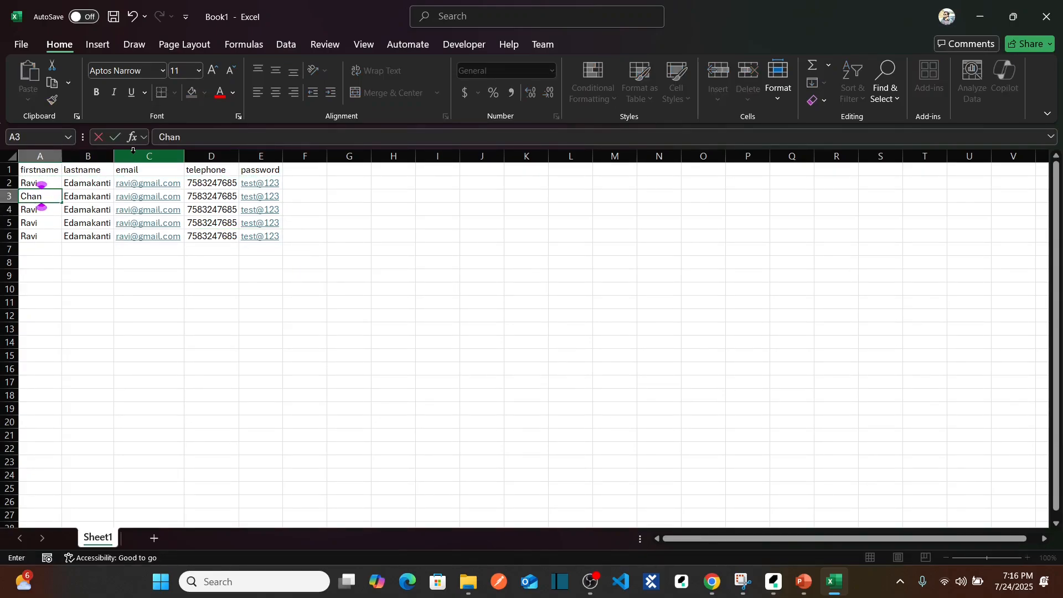
pyautogui.press('Tab')
pyautogui.doubleClick(111, 196)
pyautogui.moveTo(111, 196)
pyautogui.mouseDown()
pyautogui.moveTo(78, 196)
pyautogui.moveTo(100, 196)
pyautogui.mouseUp()
pyautogui.press('BackSpace')
pyautogui.press('BackSpace')
pyautogui.press('Tab')
# Make row 3's contact data unique by adding a digit to the email and changing the last two telephone digits.
pyautogui.click(173, 137)
pyautogui.write('2')
pyautogui.press('Tab')
pyautogui.click(260, 137)
pyautogui.press('BackSpace')
pyautogui.press('BackSpace')
pyautogui.write('34')
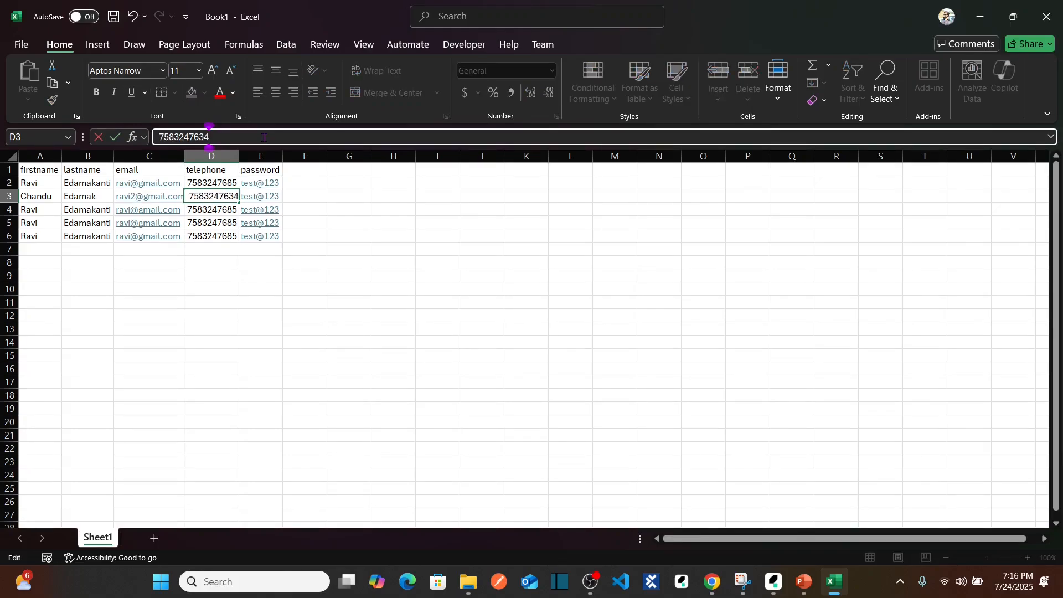
# Append one digit to the password in E3.
pyautogui.press('Tab')
pyautogui.click(262, 137)
pyautogui.write('6')
pyautogui.press('Return')
# Replace the first and last names in row 4 and add a distinguishing digit to the email in C4.
pyautogui.write('John')
pyautogui.press('Tab')
pyautogui.click(173, 137)
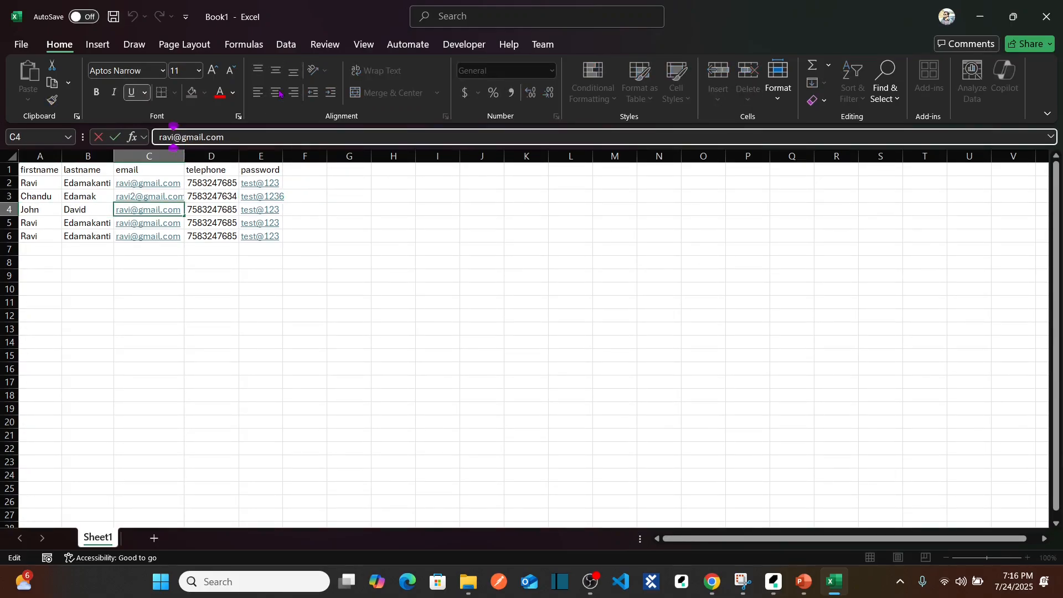
pyautogui.write('3')
pyautogui.press('Tab')
# Change the last three digits of the telephone number in D4 and append a digit to the password in E4.
pyautogui.click(244, 137)
pyautogui.press('BackSpace')
pyautogui.press('BackSpace')
pyautogui.press('BackSpace')
pyautogui.write('111')
pyautogui.press('Tab')
# Replace the first and last names in row 5 and add a distinguishing digit to the email in C5.
pyautogui.press('Tab')
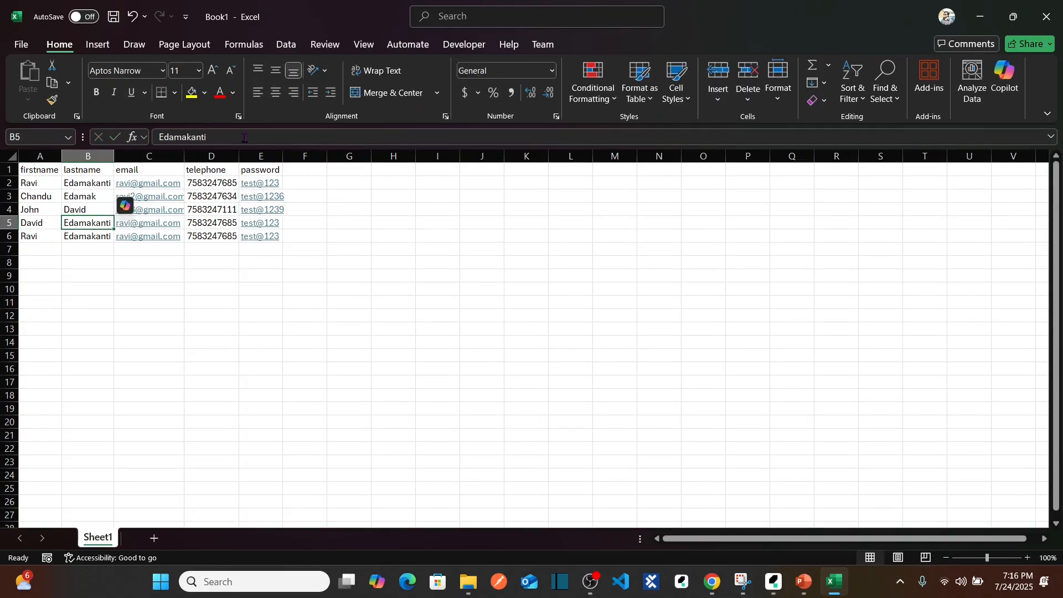
pyautogui.press('Tab')
pyautogui.click(180, 137)
pyautogui.write('4')
pyautogui.press('Tab')
# Change the last three telephone digits in D5 and append a digit to the password in E5.
pyautogui.click(209, 137)
pyautogui.press('BackSpace')
pyautogui.press('BackSpace')
pyautogui.press('BackSpace')
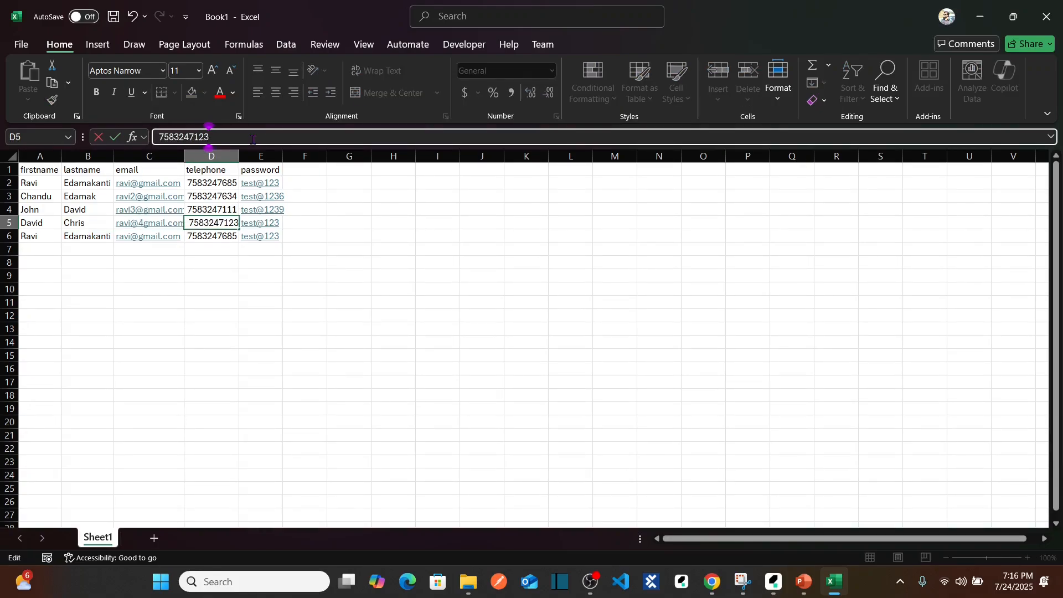
pyautogui.write('567')
pyautogui.press('Tab')
pyautogui.click(197, 134)
pyautogui.write('5')
pyautogui.press('Return')
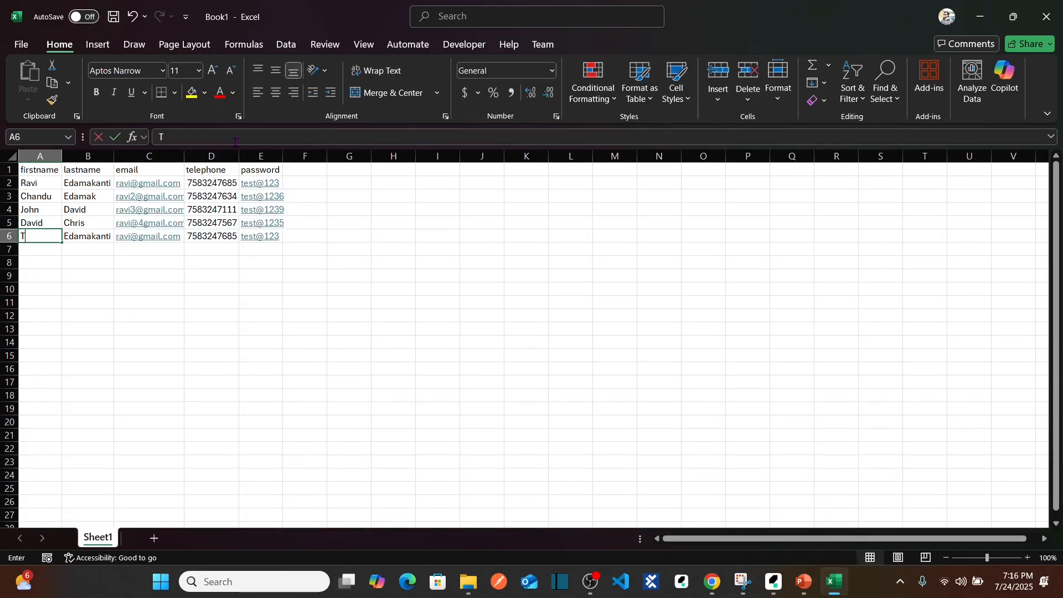
# Replace the first and last names in row 6 and add a distinguishing digit to the email in C6.
pyautogui.press('Tab')
pyautogui.press('Tab')
pyautogui.click(176, 137)
pyautogui.write('5')
pyautogui.press('Tab')
# Change the last three digits of the telephone number in D6 and append two digits to the password in E6.
pyautogui.click(260, 136)
pyautogui.press('BackSpace')
pyautogui.press('BackSpace')
pyautogui.press('BackSpace')
pyautogui.write('000')
pyautogui.press('Tab')
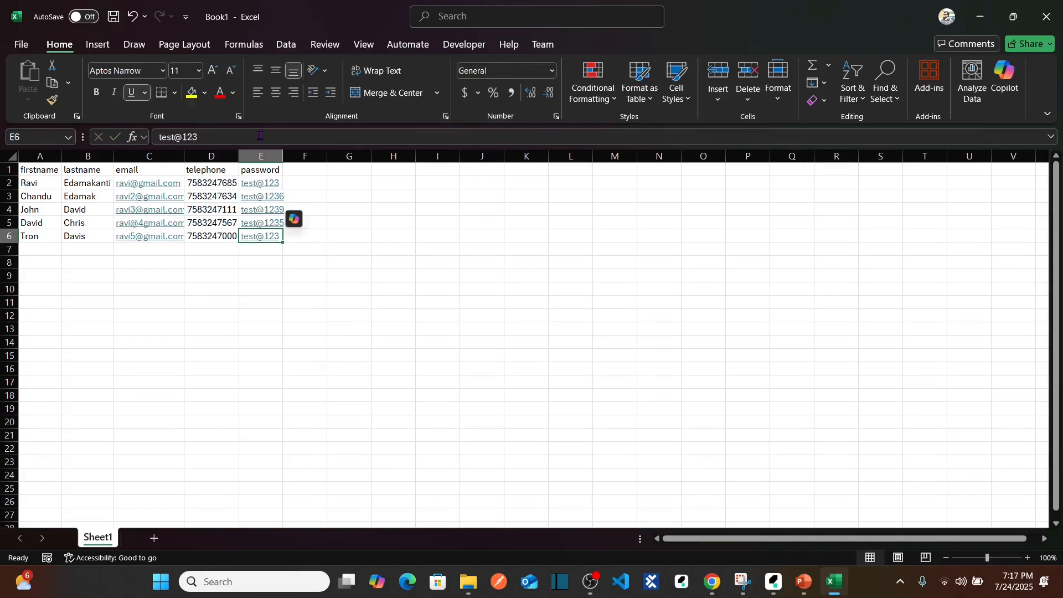
pyautogui.click(260, 135)
pyautogui.write('23')
# Auto-fit the widths of all the sheet's columns to their contents.
pyautogui.click(12, 157)
pyautogui.doubleClick(61, 157)
pyautogui.click(413, 260)
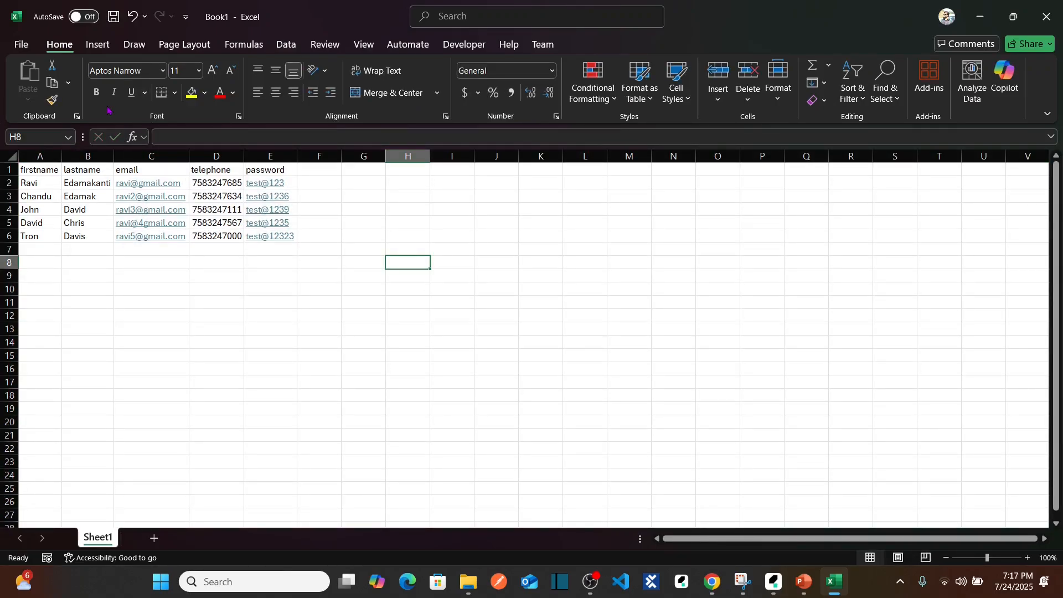
# Start saving the workbook under a new name and choose the Lesson 05 folder as its location.
pyautogui.click(21, 44)
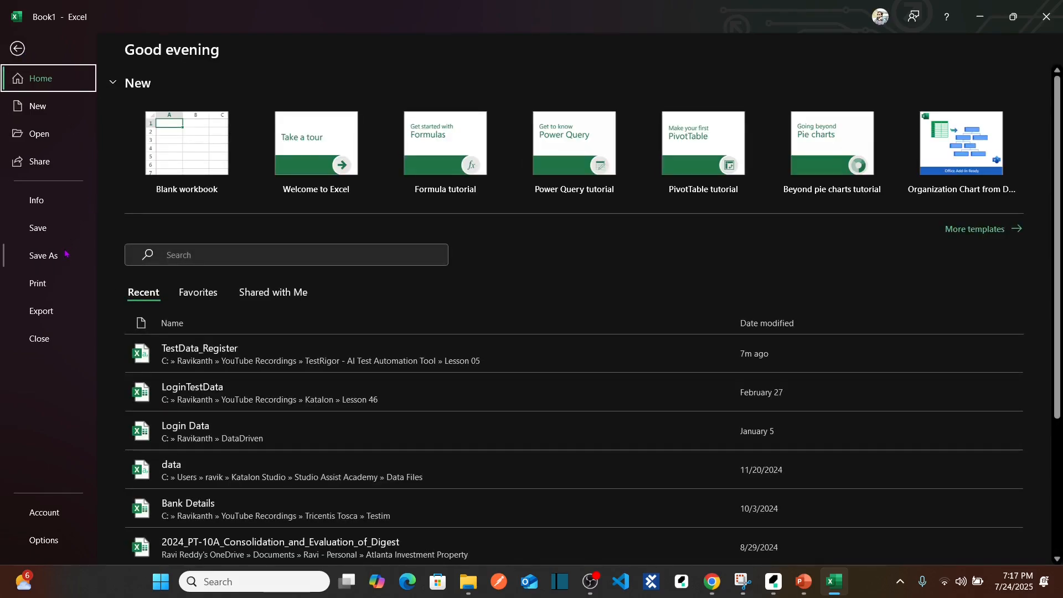
pyautogui.click(60, 257)
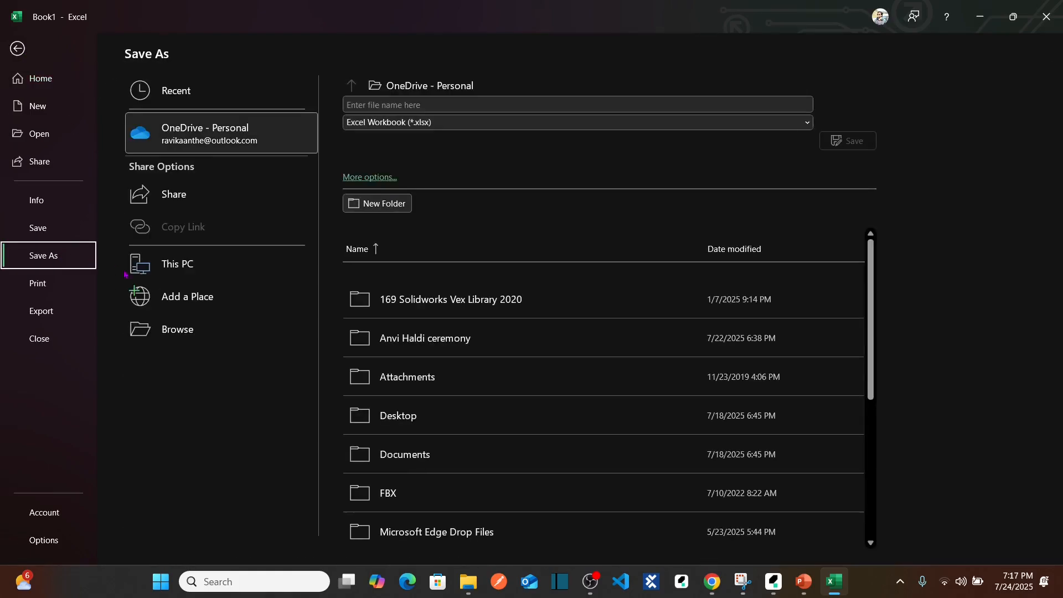
pyautogui.click(195, 330)
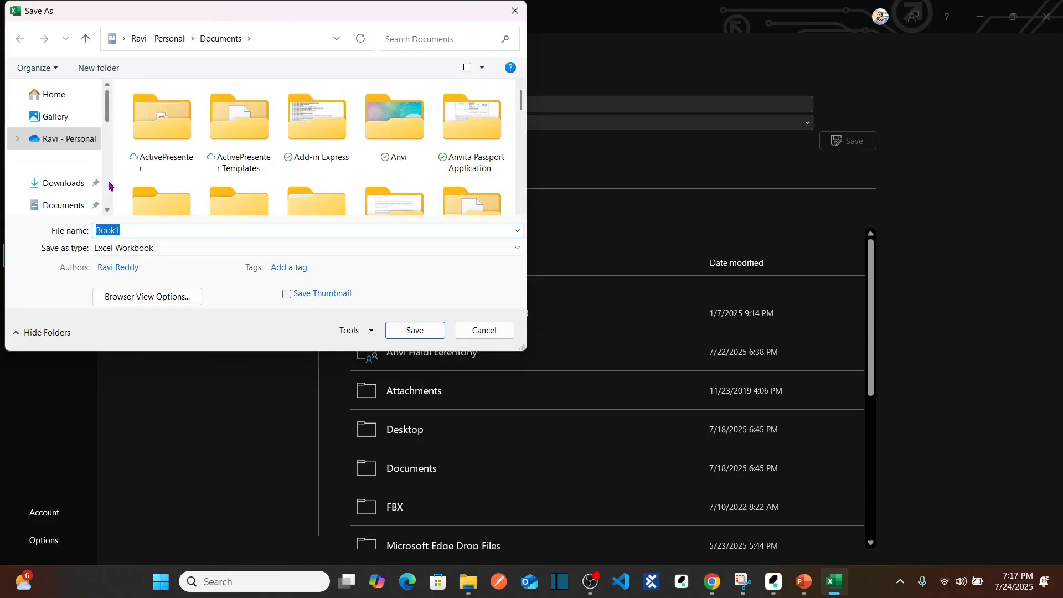
pyautogui.scroll(-2, 109, 186)
pyautogui.scroll(-2, 107, 201)
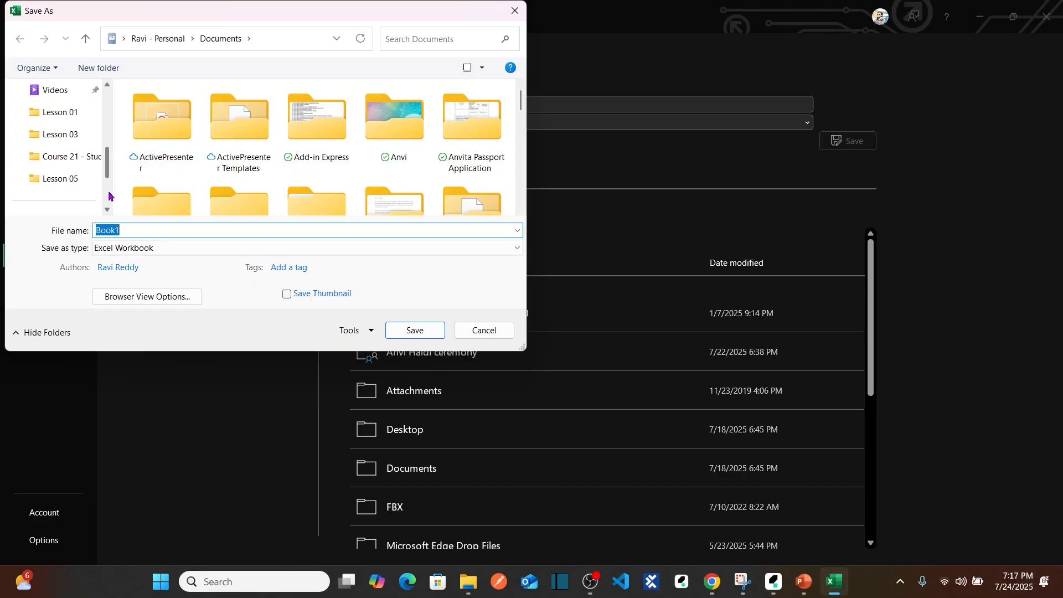
pyautogui.click(69, 185)
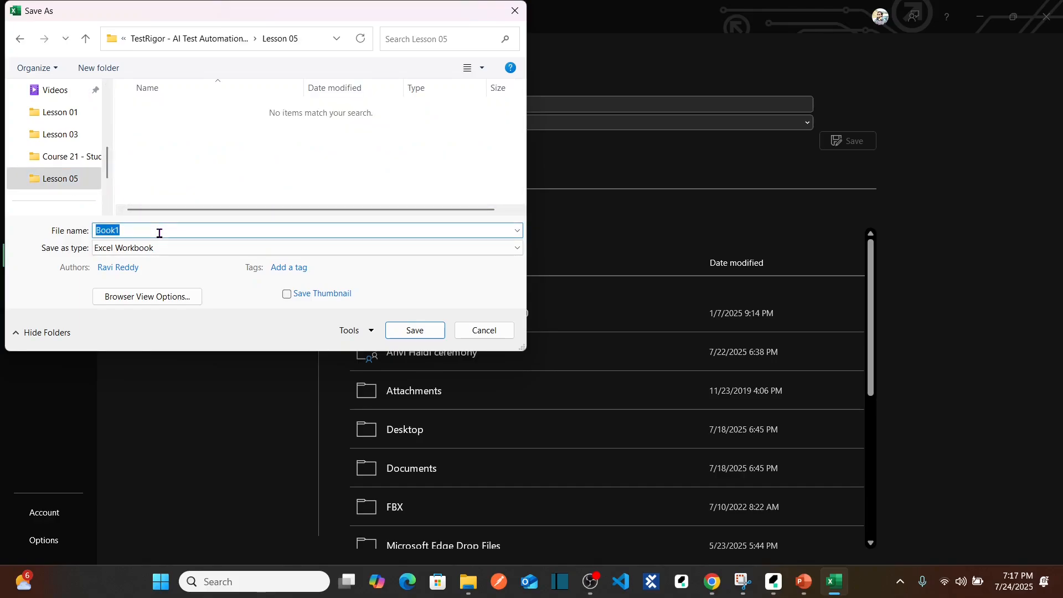
# Save the file as RegisterTestData in CSV (Comma delimited) format and close the workbook.
pyautogui.write('RegisterTestData')
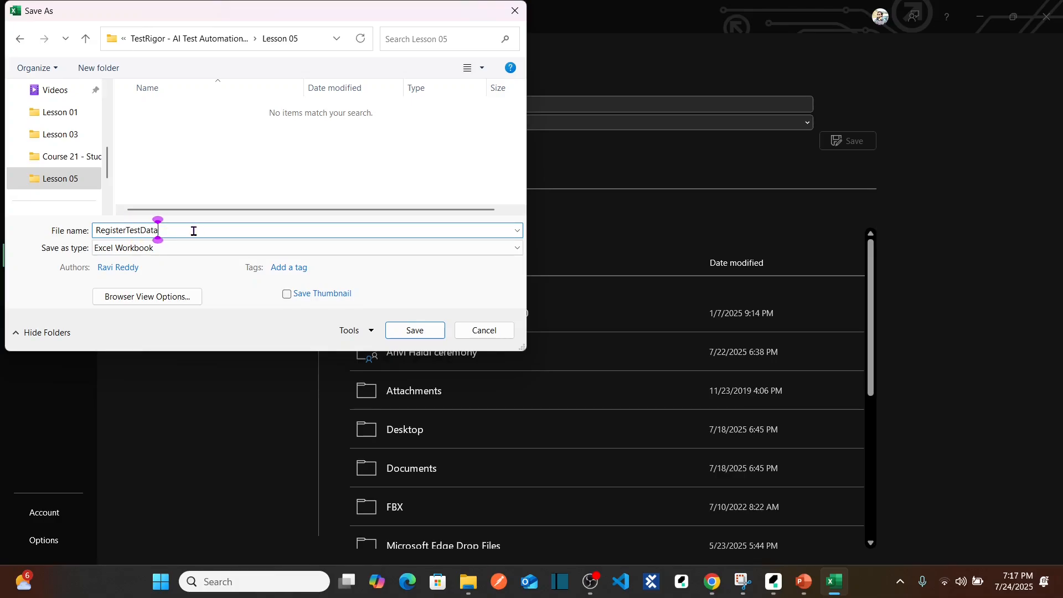
pyautogui.click(273, 248)
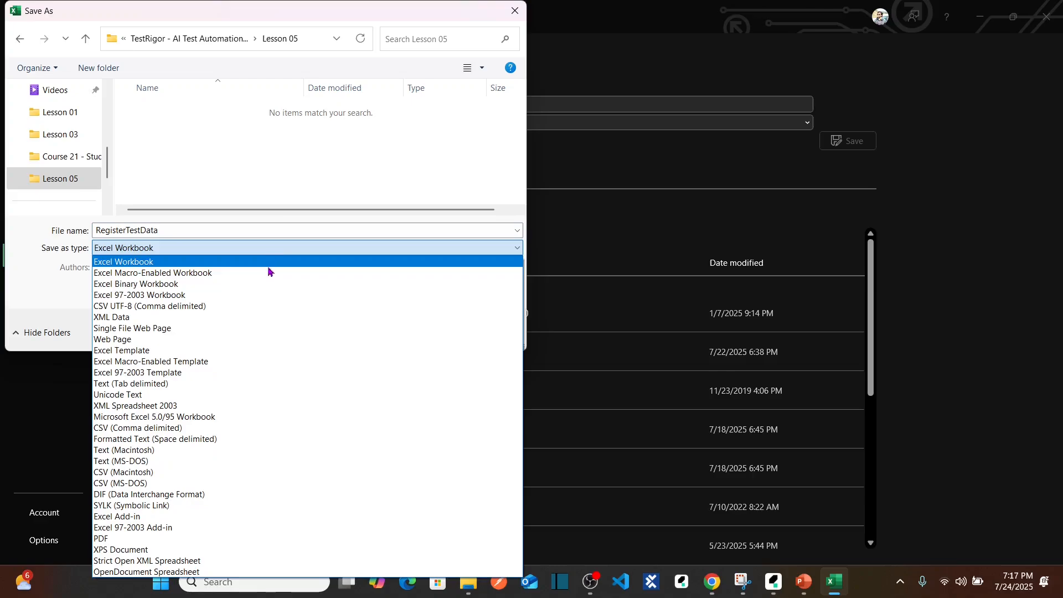
pyautogui.click(141, 428)
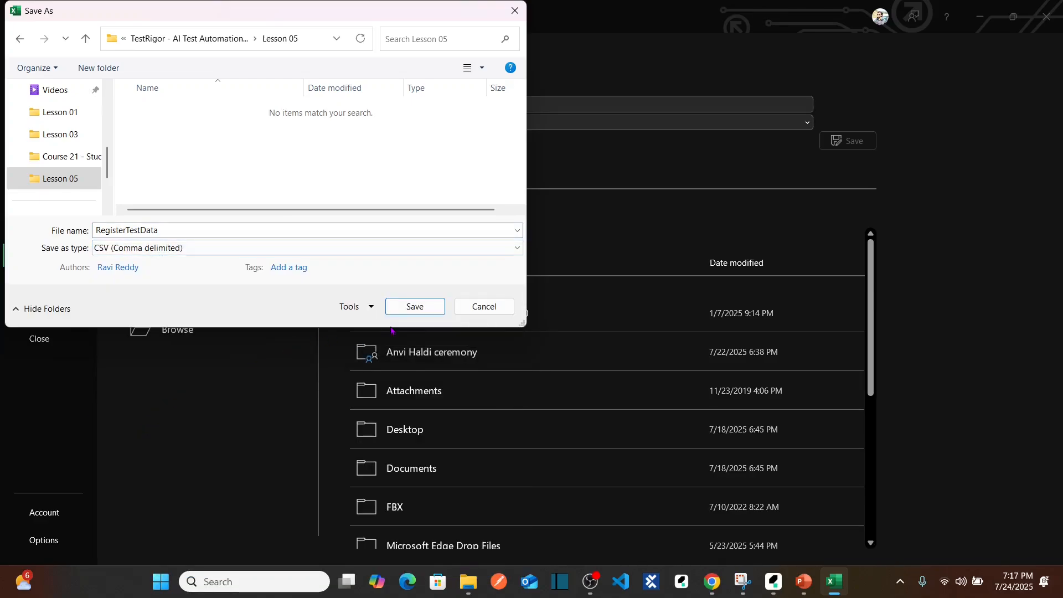
pyautogui.click(417, 311)
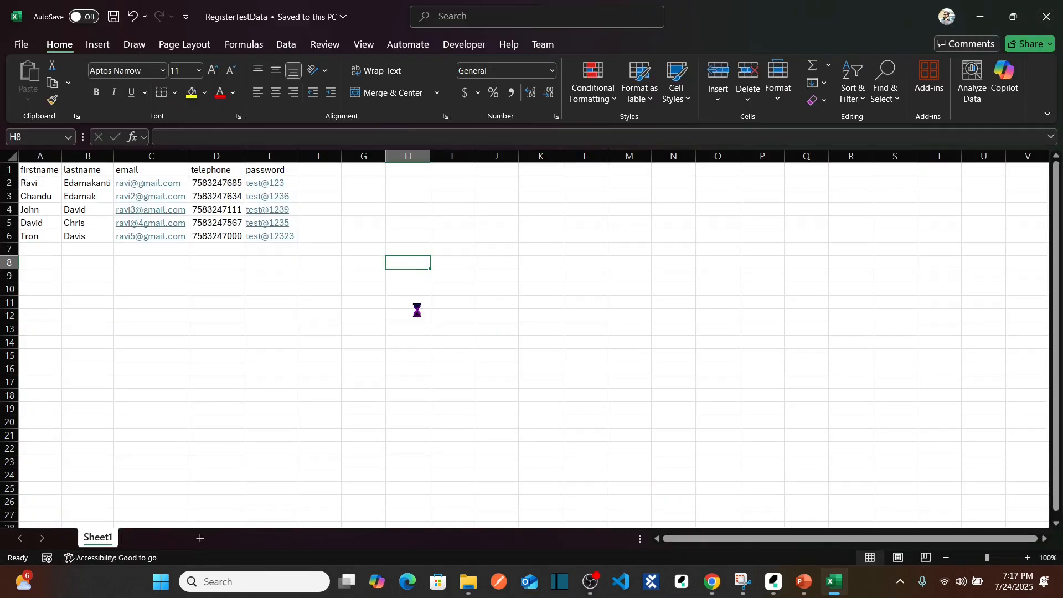
pyautogui.click(1044, 32)
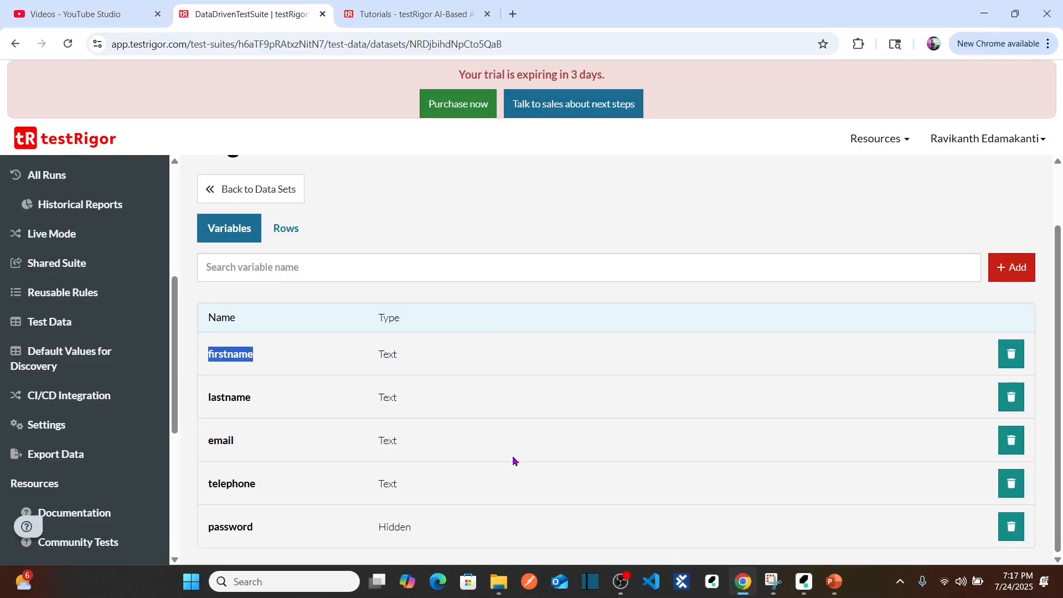
# Switch to the Lesson 05 folder in File Explorer and locate RegisterTestData.csv.
pyautogui.moveTo(498, 582)
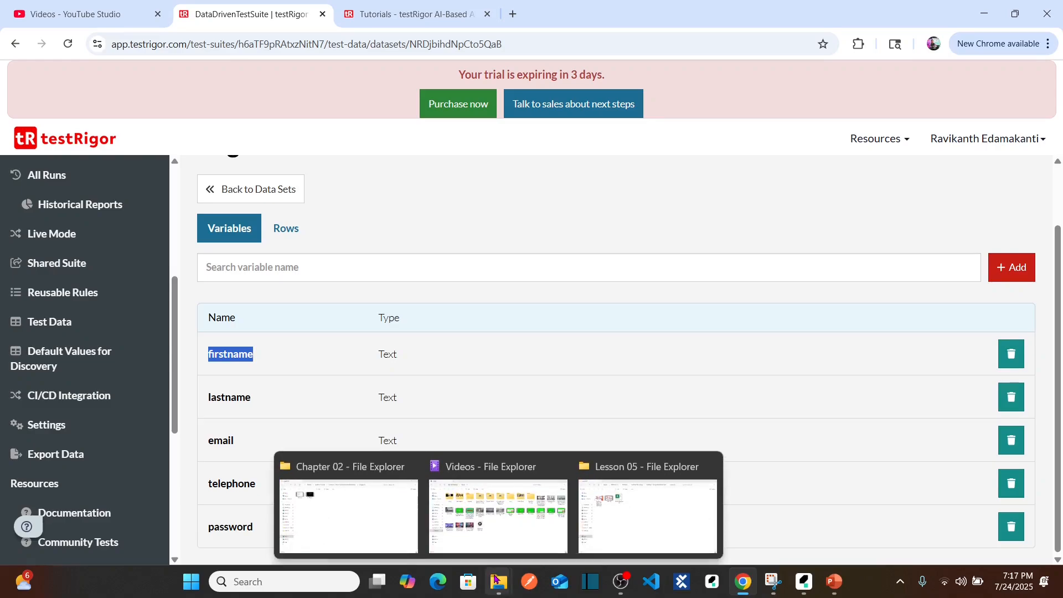
pyautogui.click(614, 531)
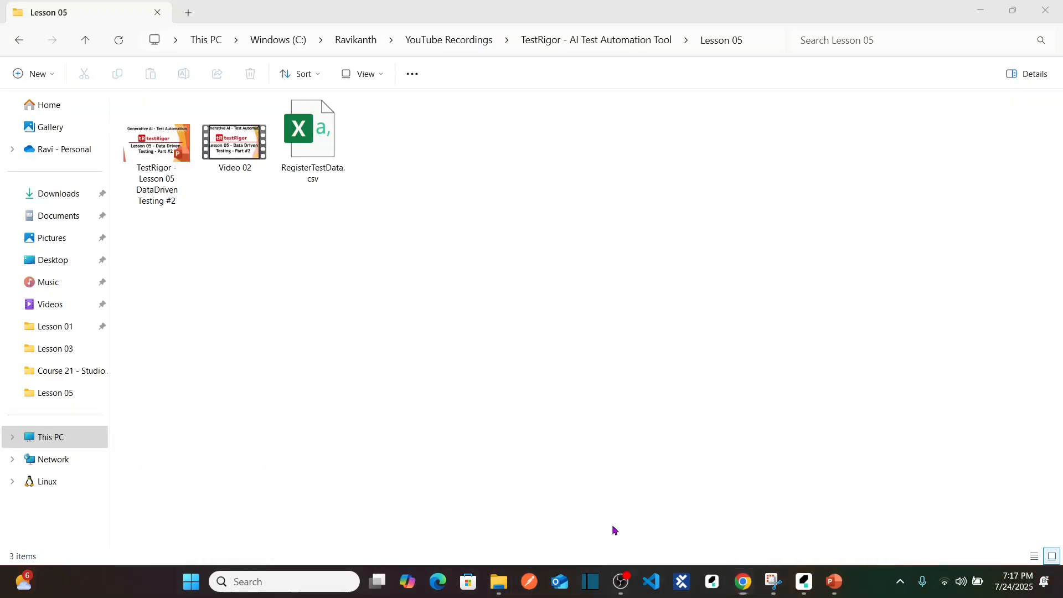
pyautogui.click(315, 160)
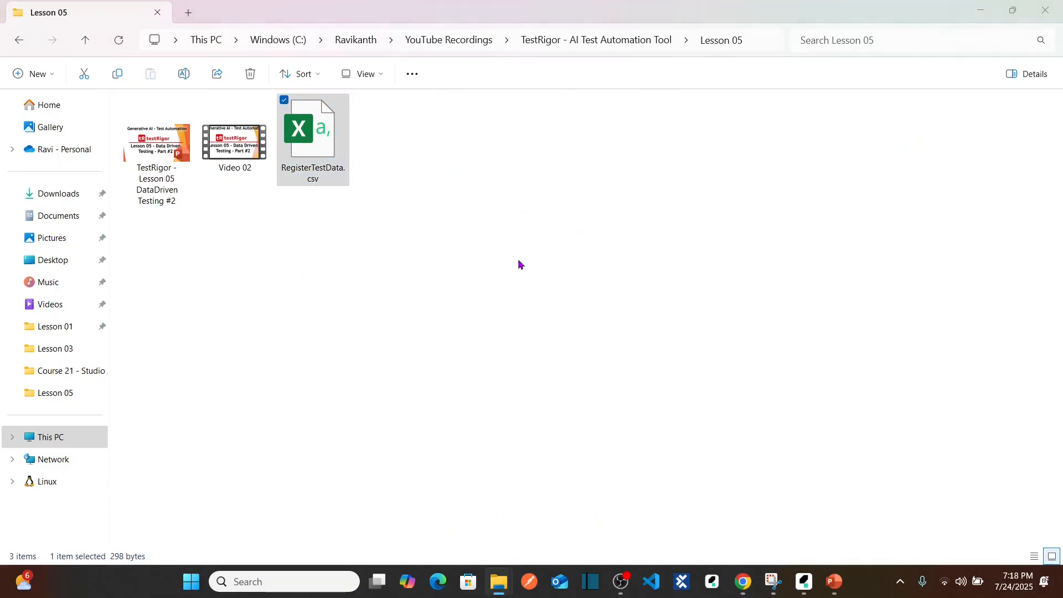
# Switch to testRigor in Chrome and add a data set named ExternalDataSet_Register.
pyautogui.hotkey('alt', 'Tab')
pyautogui.click(266, 193)
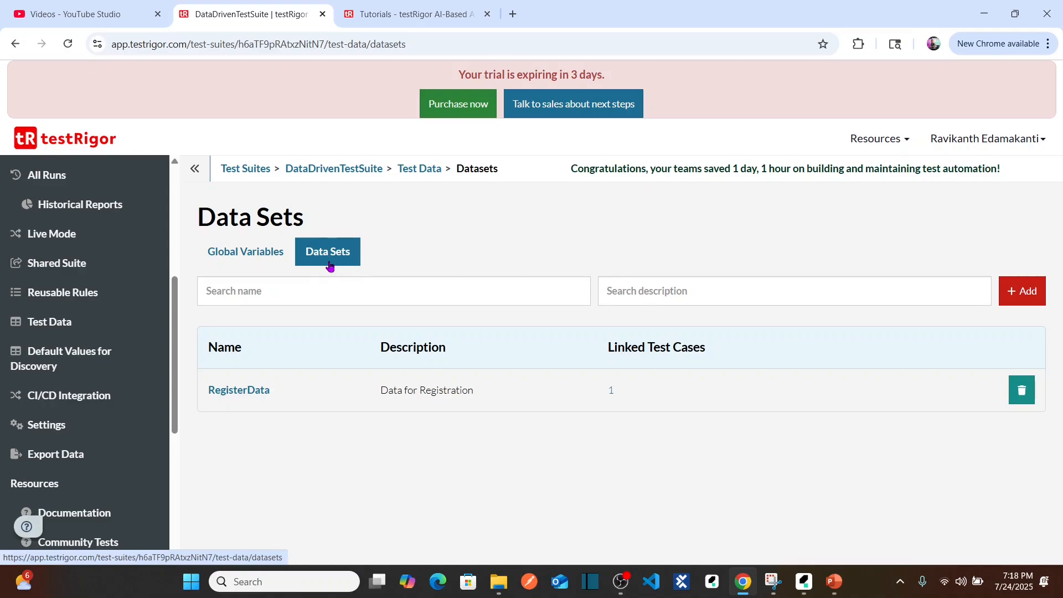
pyautogui.click(1023, 291)
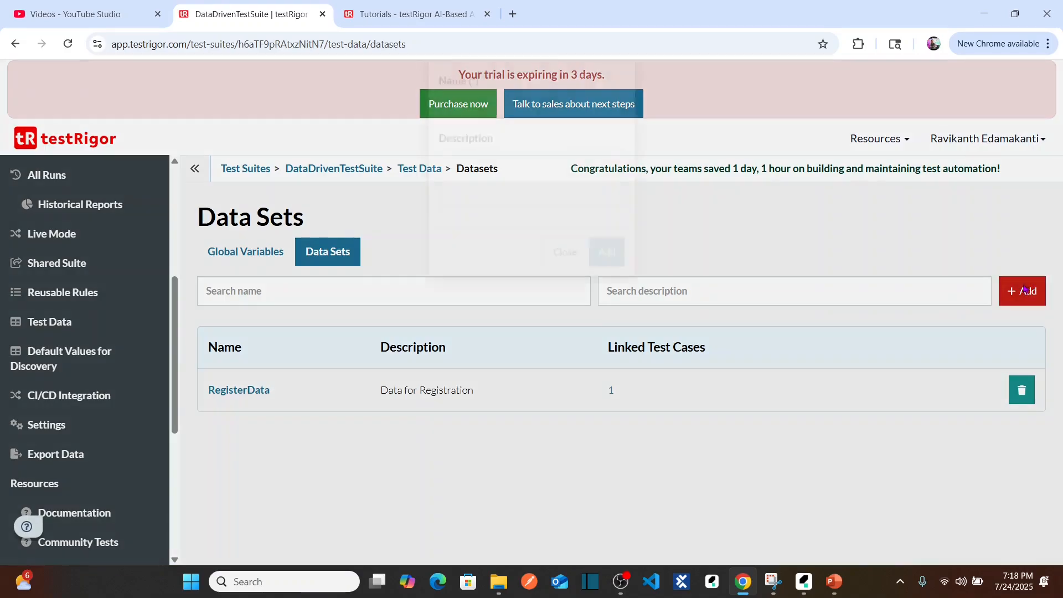
pyautogui.click(558, 165)
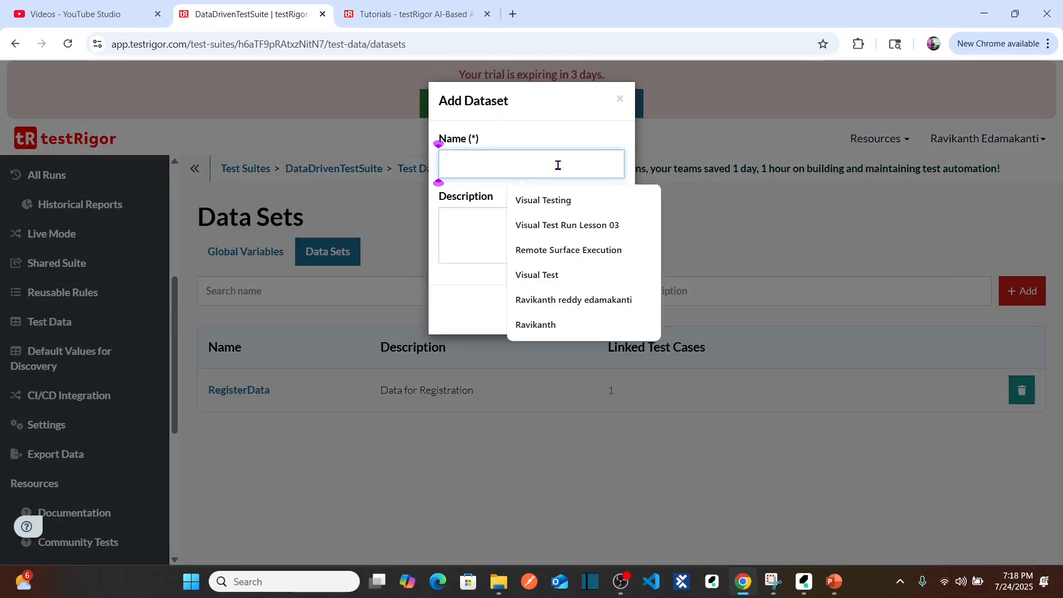
pyautogui.write('Externa')
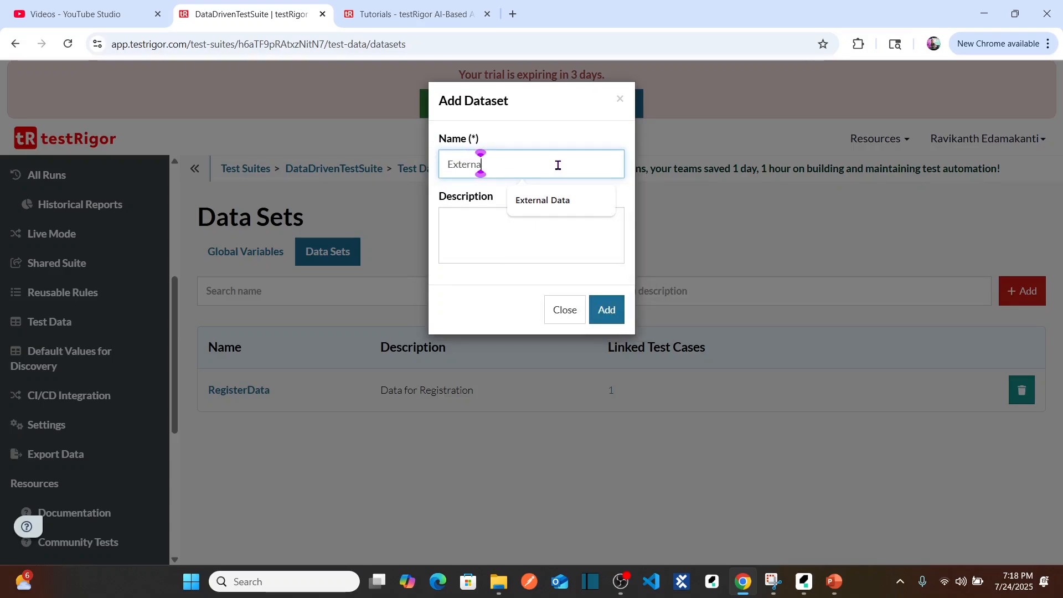
pyautogui.write('lDa')
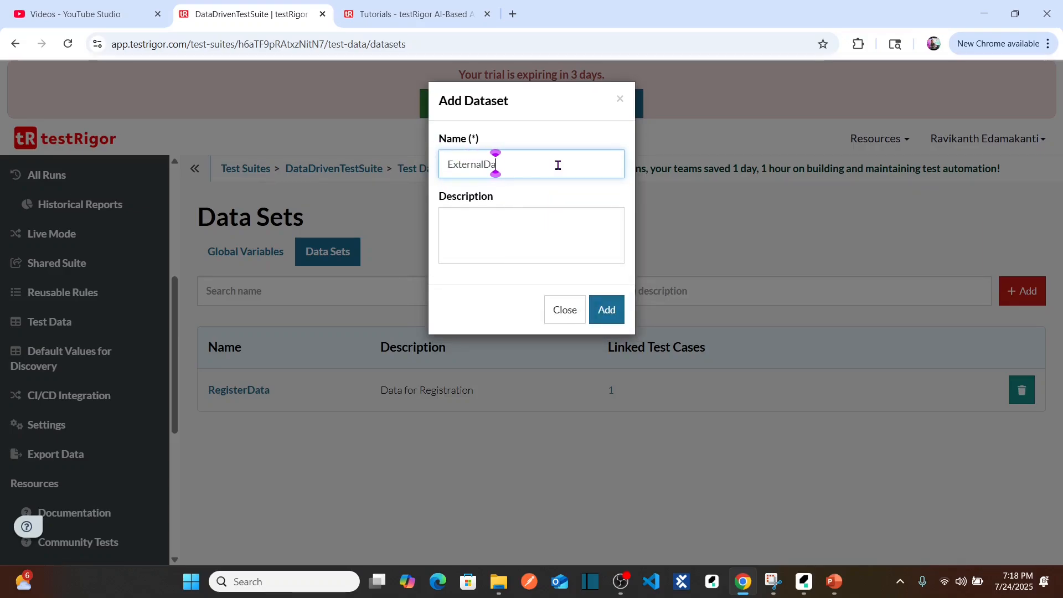
pyautogui.write('taSet')
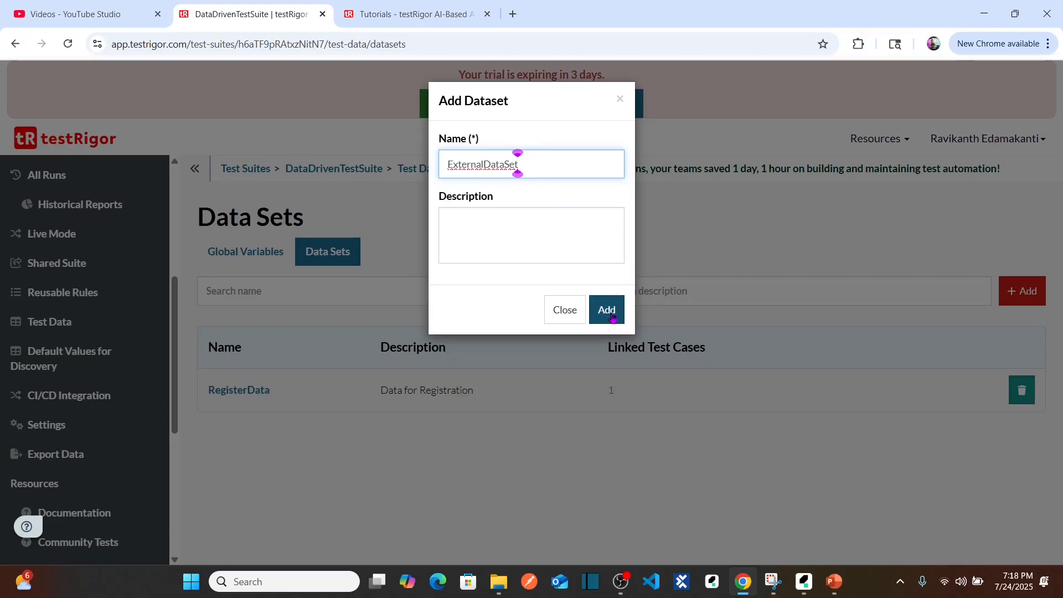
pyautogui.write('_Register')
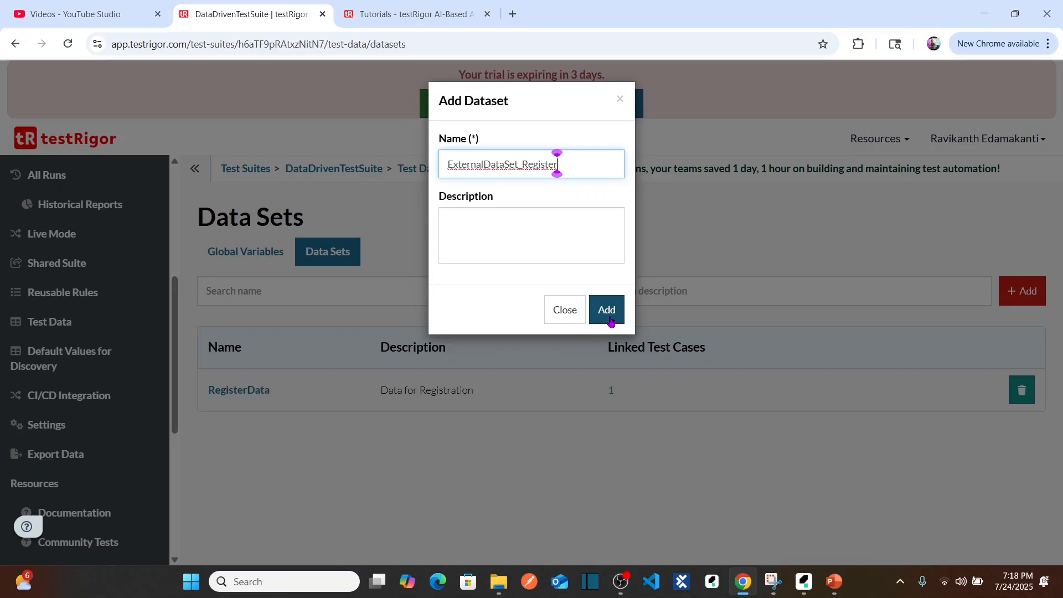
pyautogui.click(611, 321)
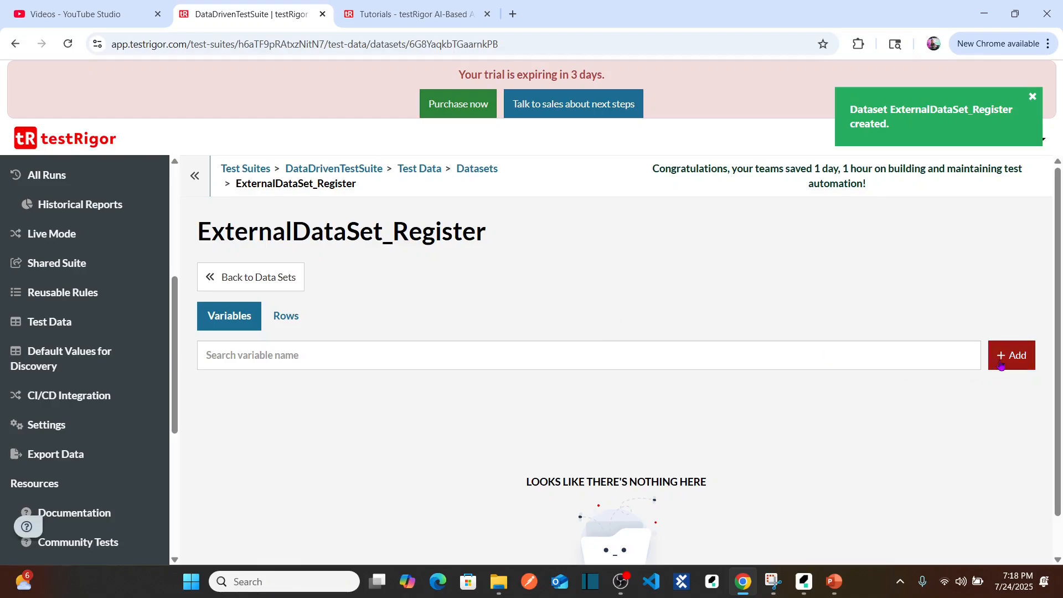
pyautogui.click(286, 316)
pyautogui.click(234, 320)
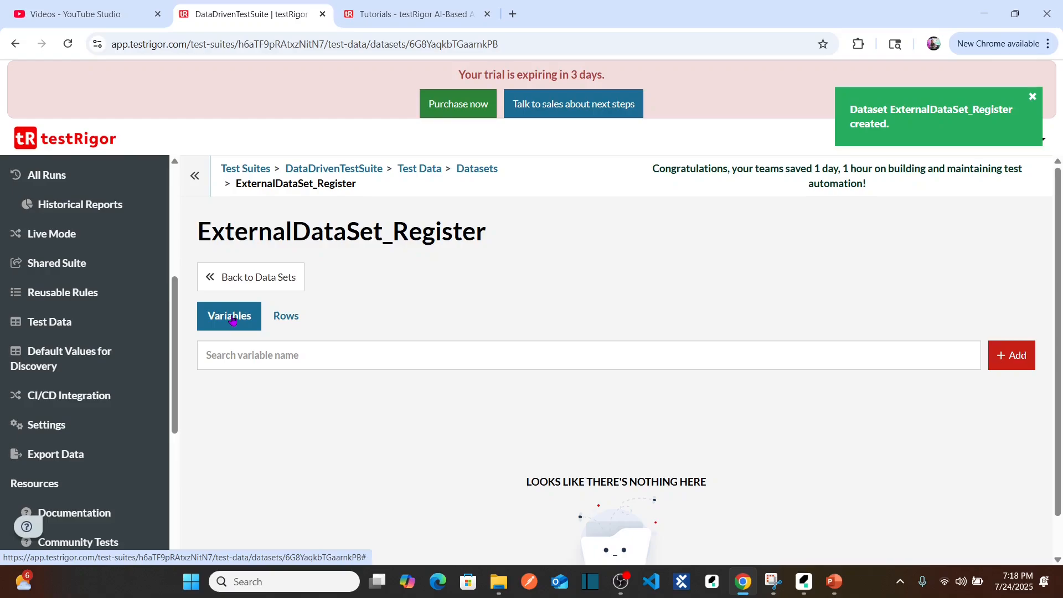
pyautogui.hotkey('alt', 'Tab')
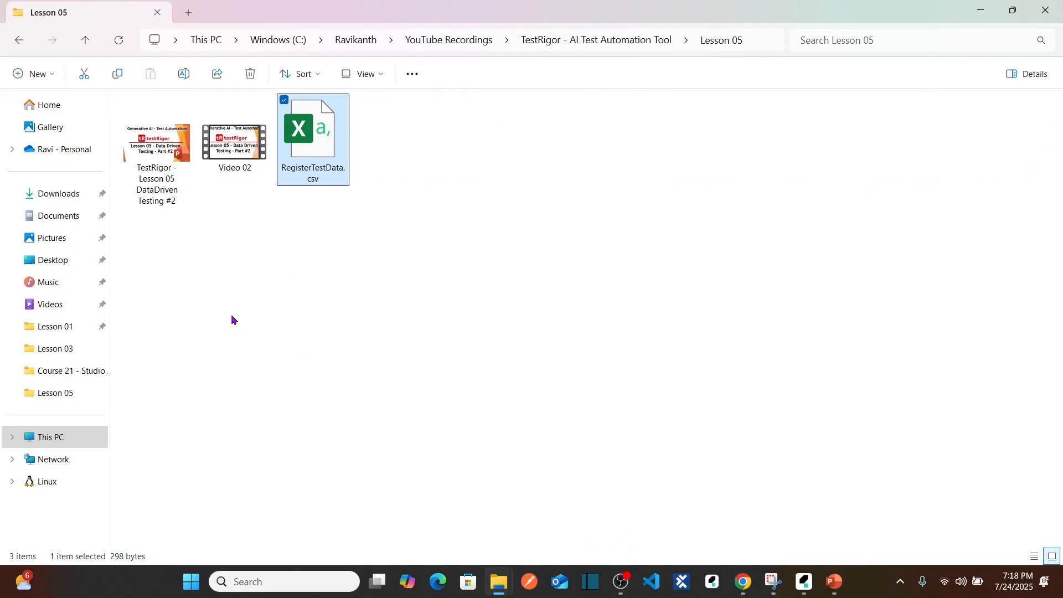
pyautogui.hotkey('alt', 'Tab')
# Upload RegisterTestData.csv from the Lesson 05 folder as the data set's rows and continue to column filtering.
pyautogui.click(290, 315)
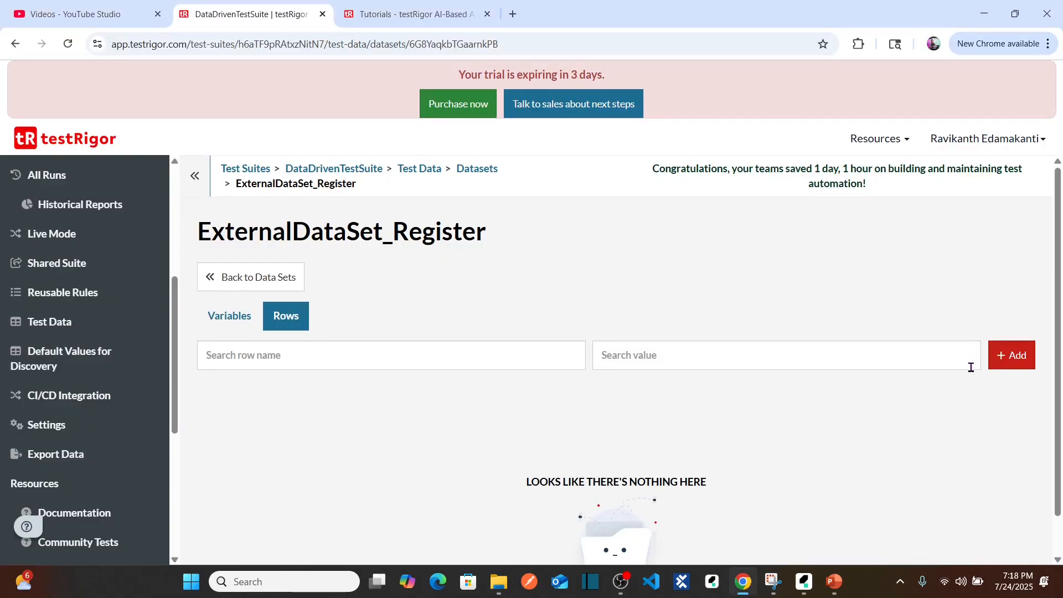
pyautogui.click(1002, 366)
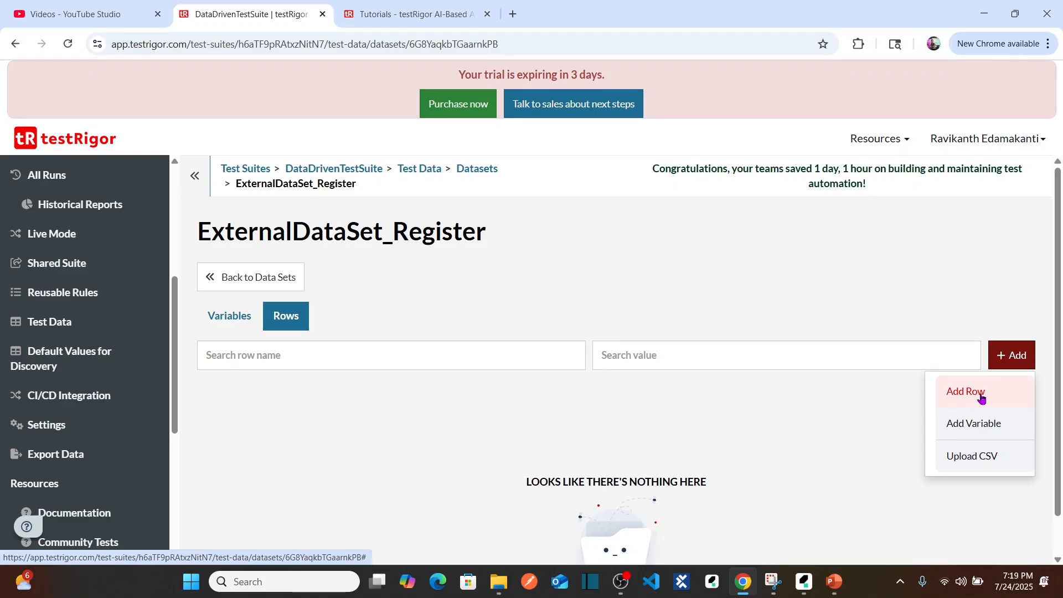
pyautogui.click(983, 463)
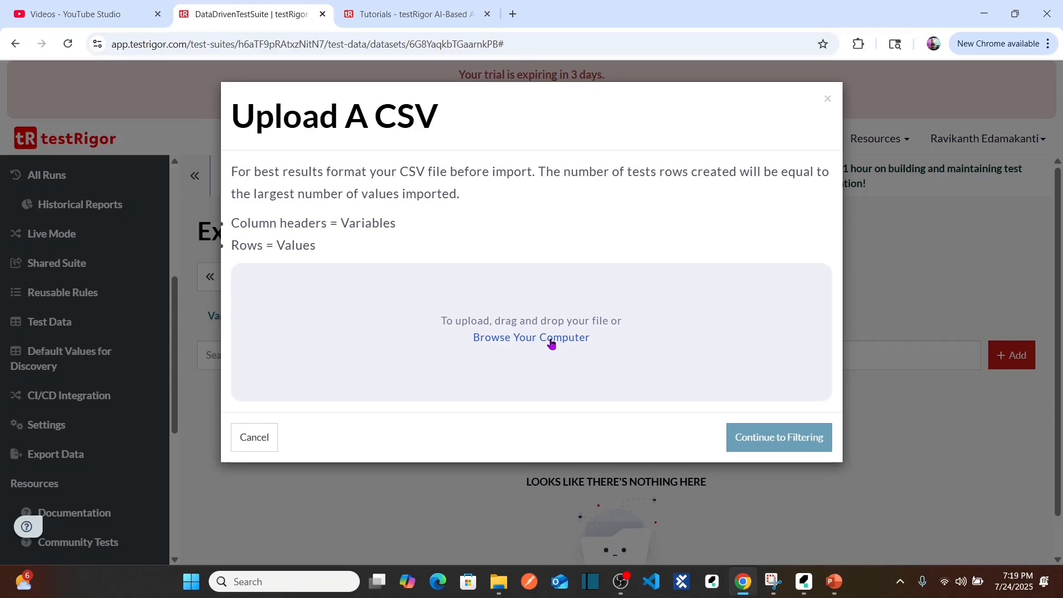
pyautogui.click(551, 339)
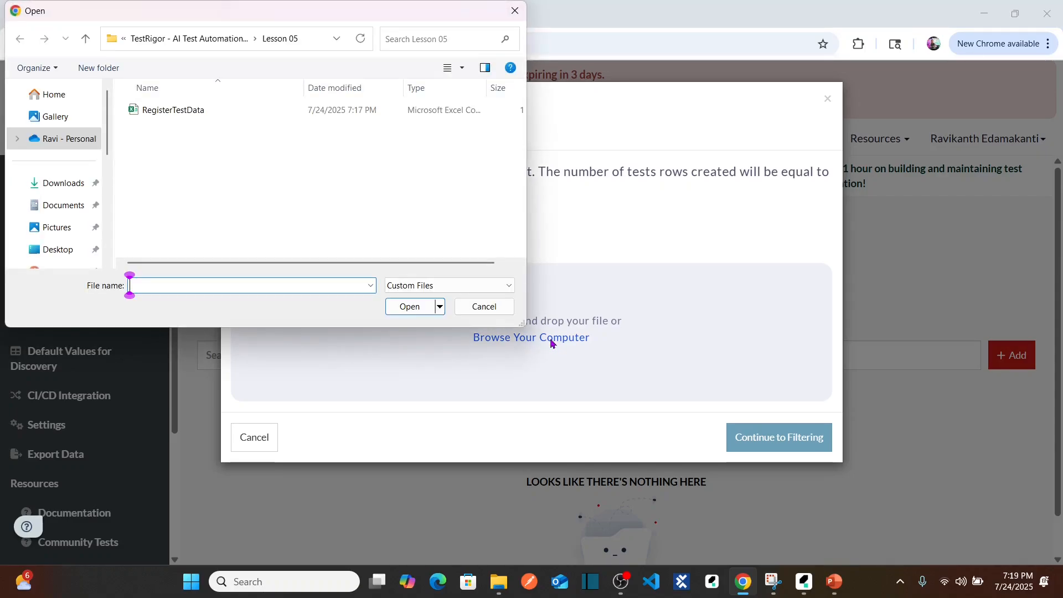
pyautogui.click(216, 112)
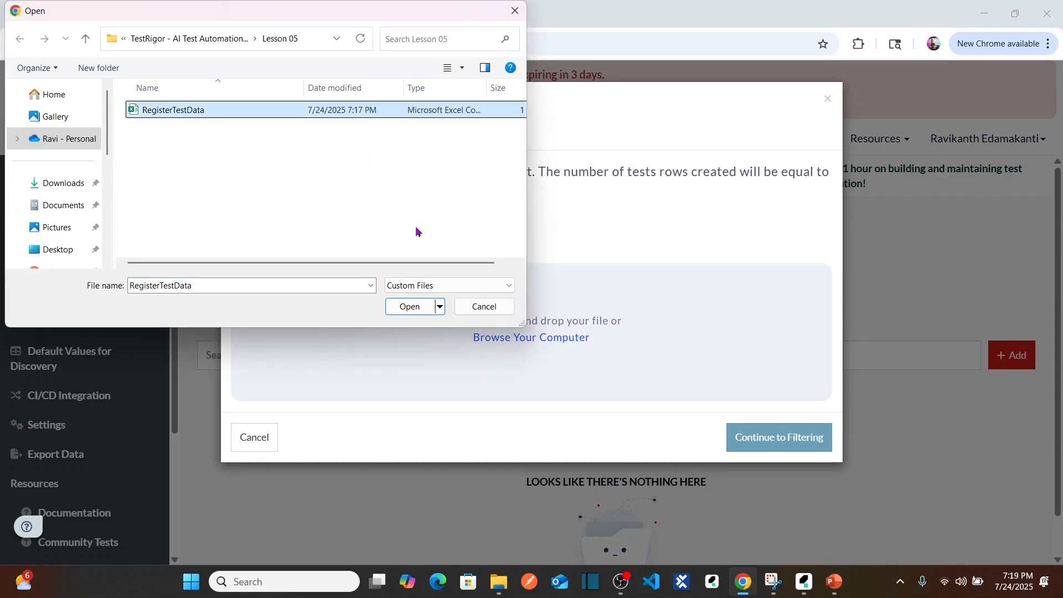
pyautogui.click(410, 306)
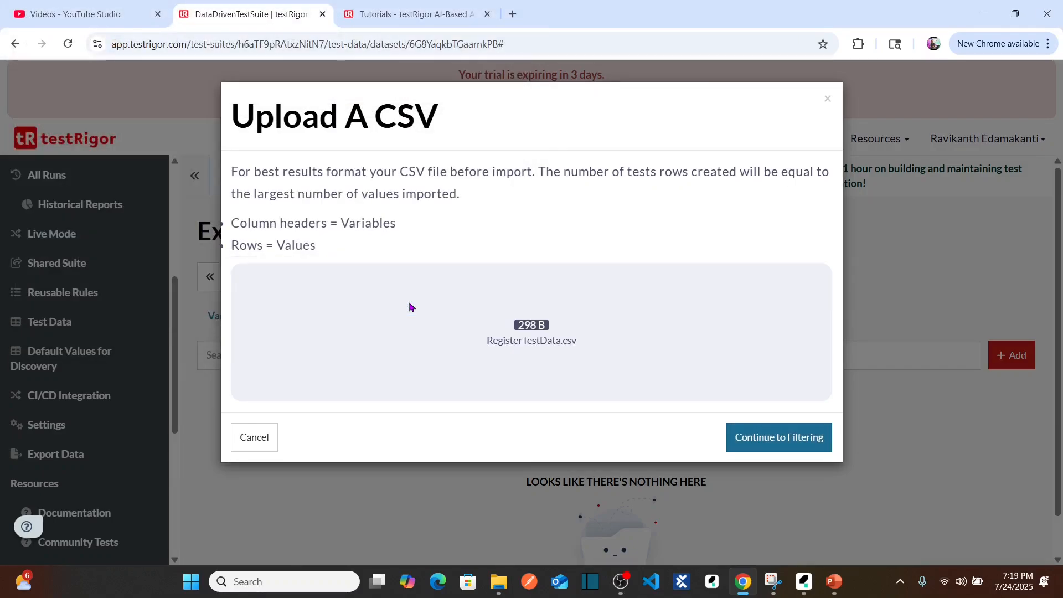
pyautogui.click(781, 439)
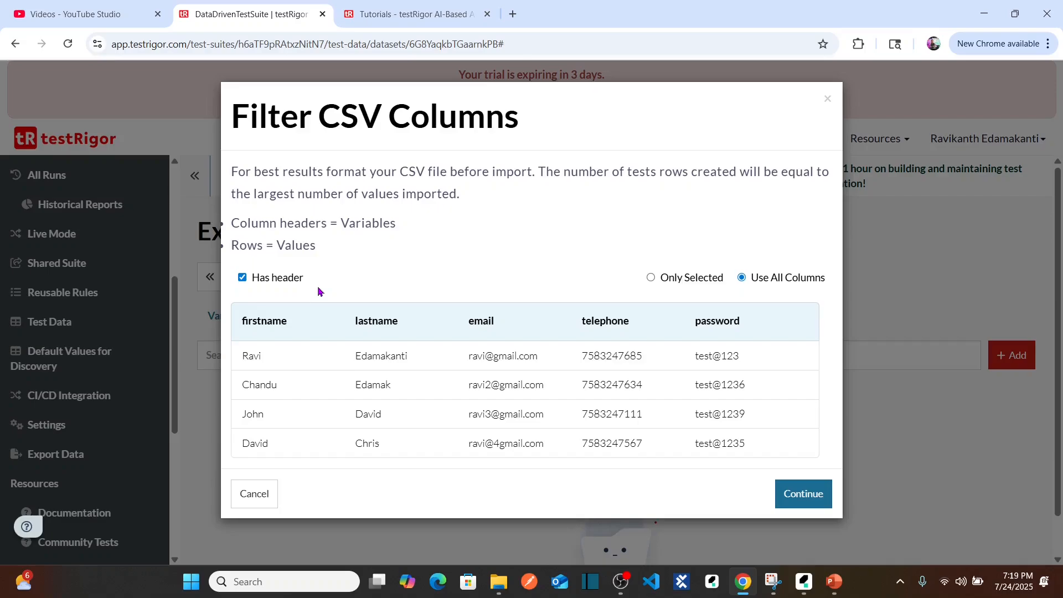
# Preview the CSV columns with the Has header option off and turn the option back on.
pyautogui.click(242, 279)
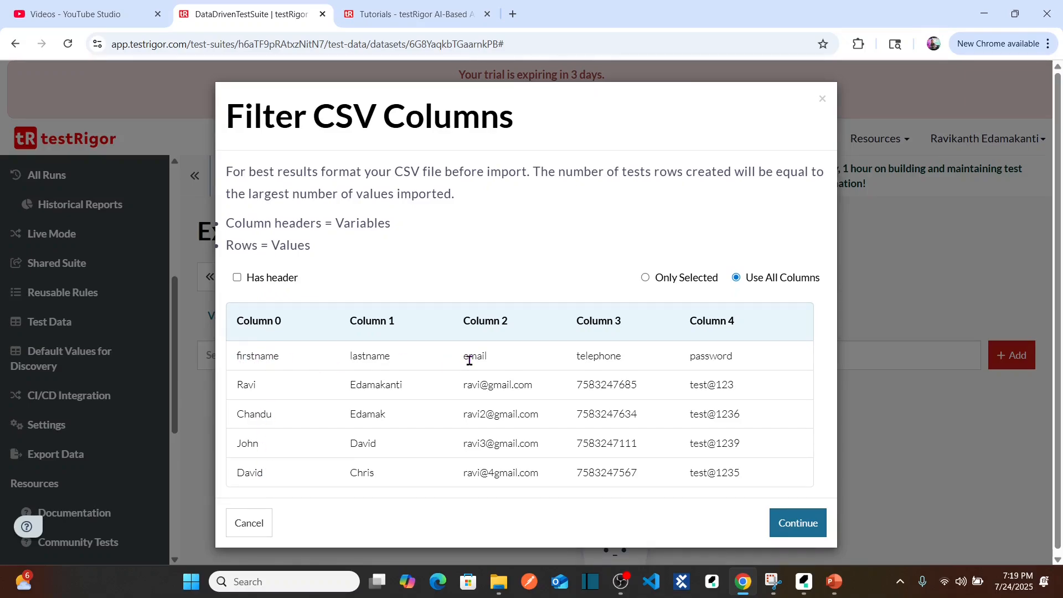
pyautogui.click(238, 278)
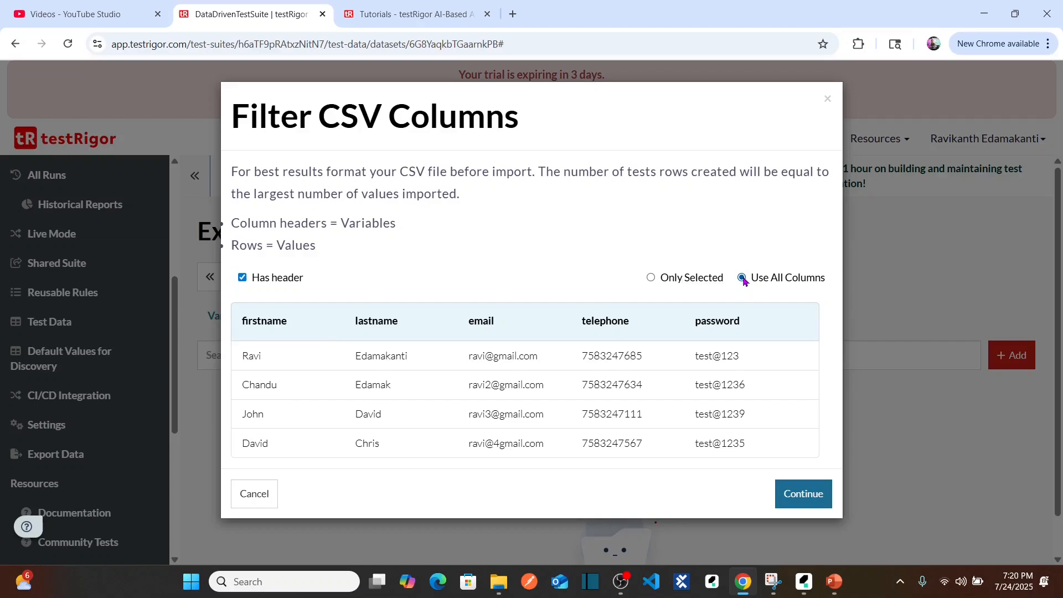
# Try the Only Selected column filter by toggling the firstname, email and telephone columns, and restore Use All Columns.
pyautogui.click(651, 278)
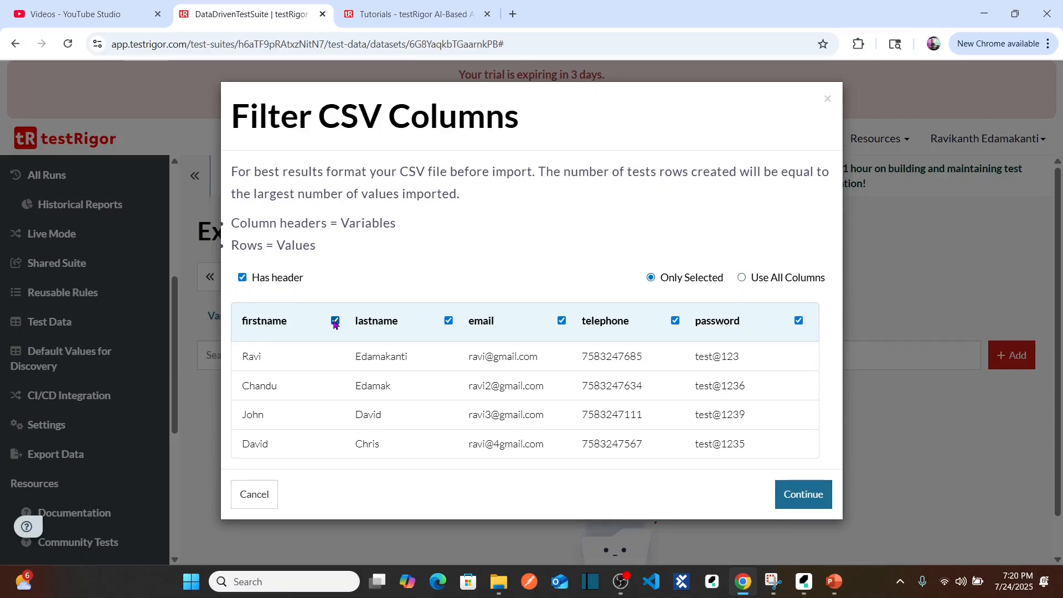
pyautogui.click(335, 322)
pyautogui.click(562, 322)
pyautogui.click(675, 321)
pyautogui.click(743, 278)
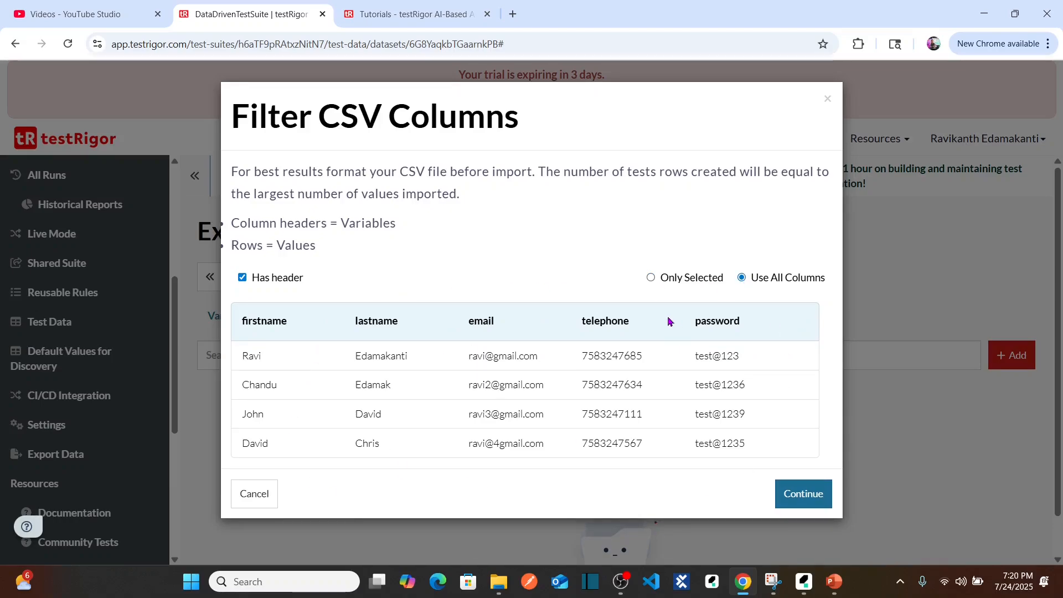
pyautogui.click(652, 279)
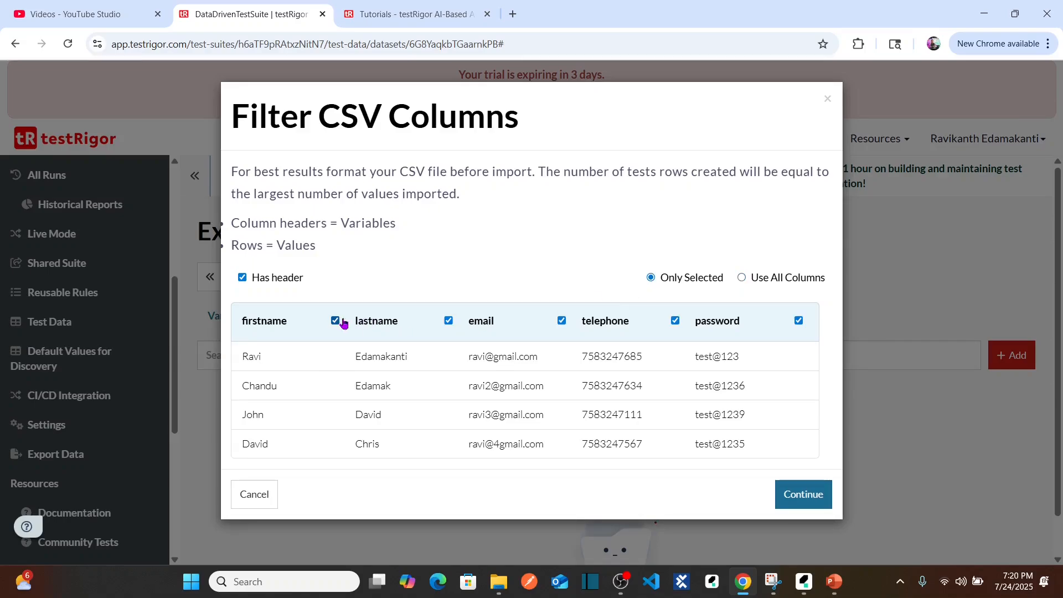
pyautogui.click(742, 278)
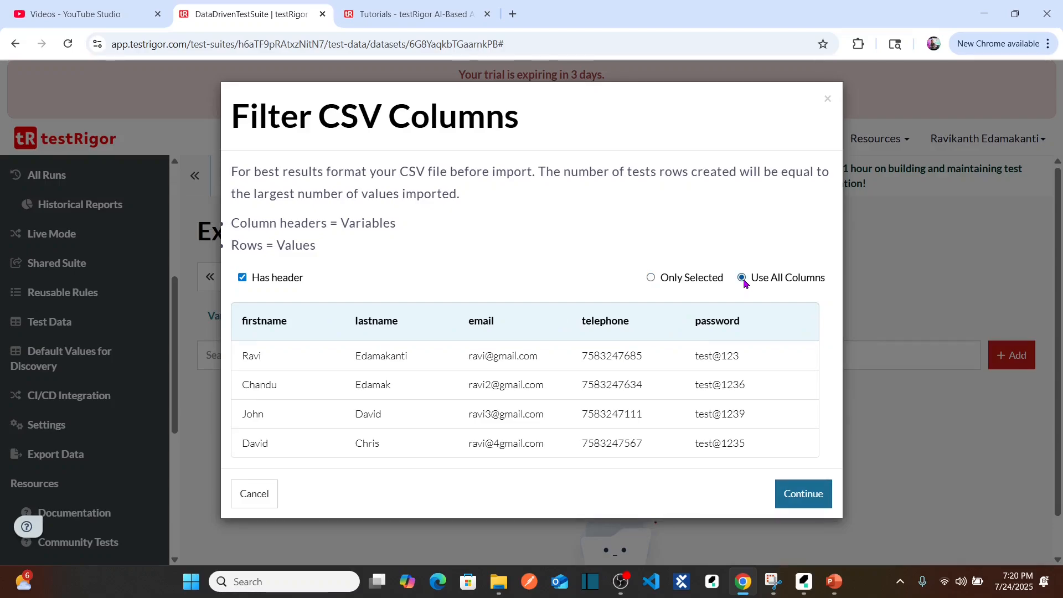
# Continue with all CSV columns through variable assignment and the preview, and import the rows into the data set.
pyautogui.click(803, 493)
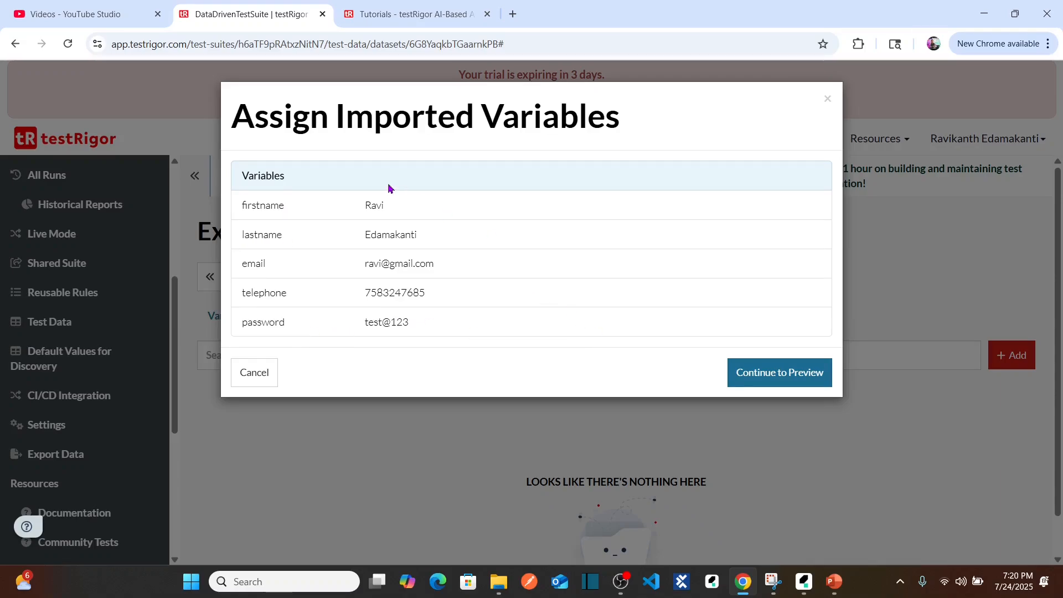
pyautogui.click(778, 368)
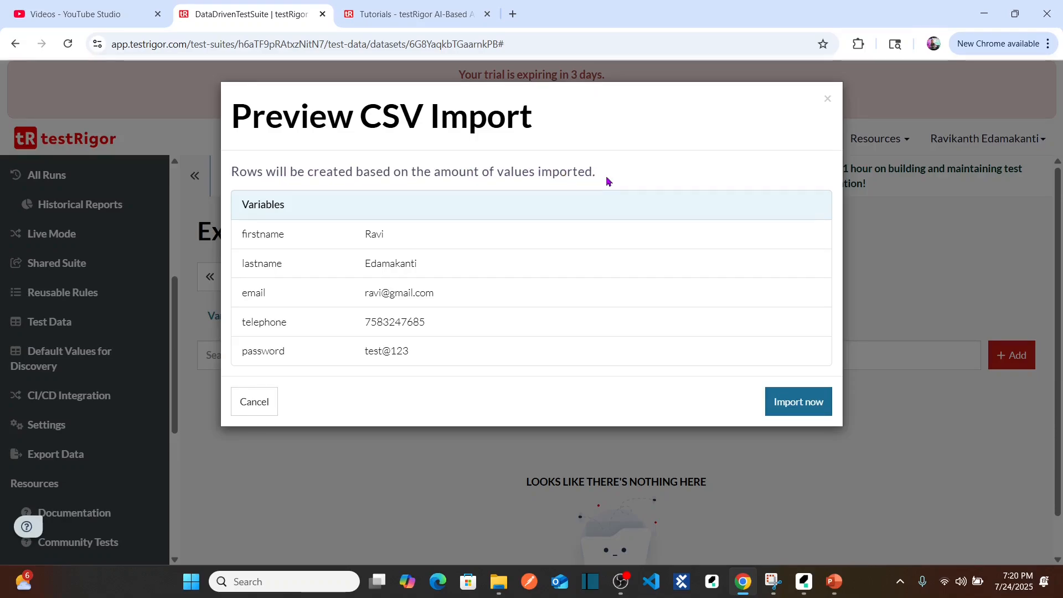
pyautogui.click(801, 412)
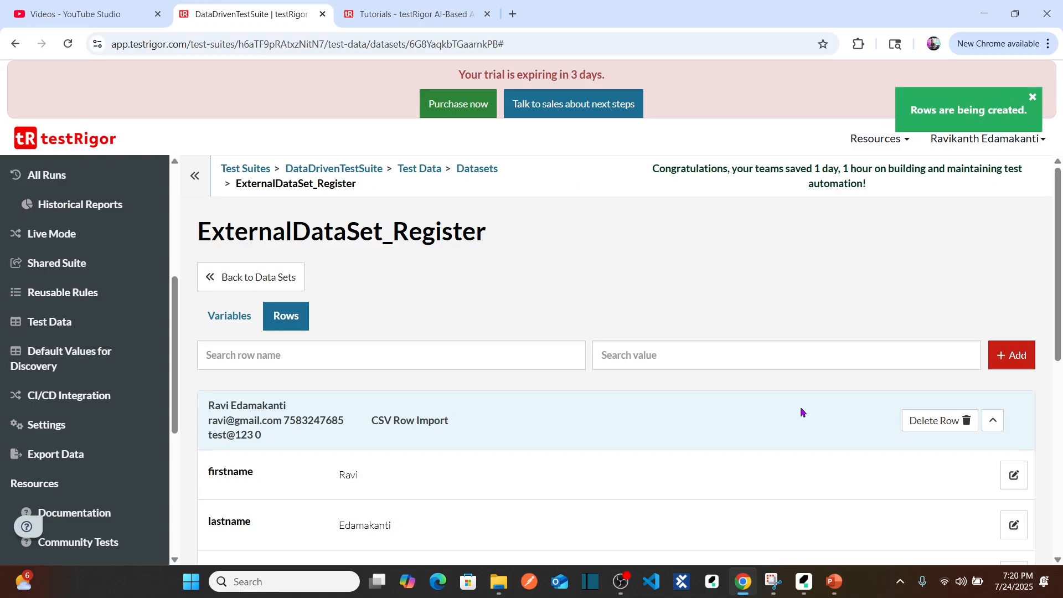
# Examine the variable values of the first three imported rows, expanding and collapsing each one.
pyautogui.scroll(-3, 1059, 302)
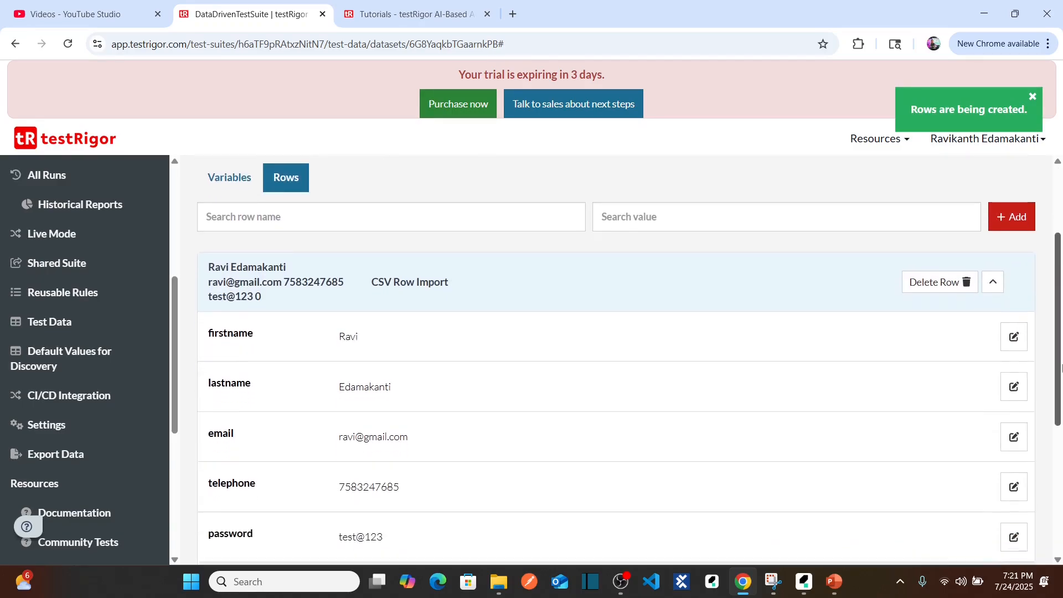
pyautogui.click(993, 264)
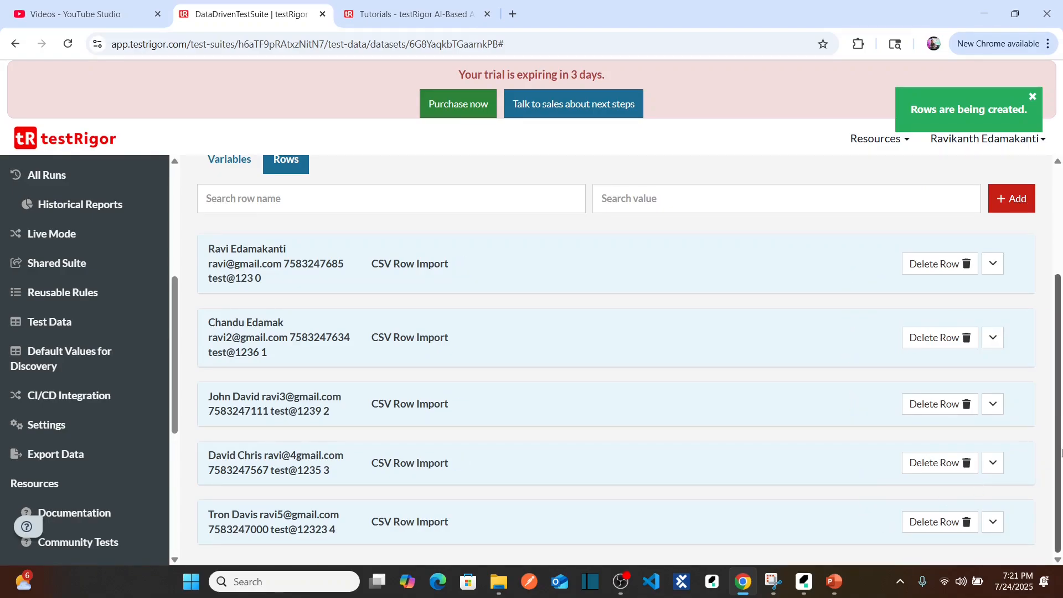
pyautogui.click(993, 263)
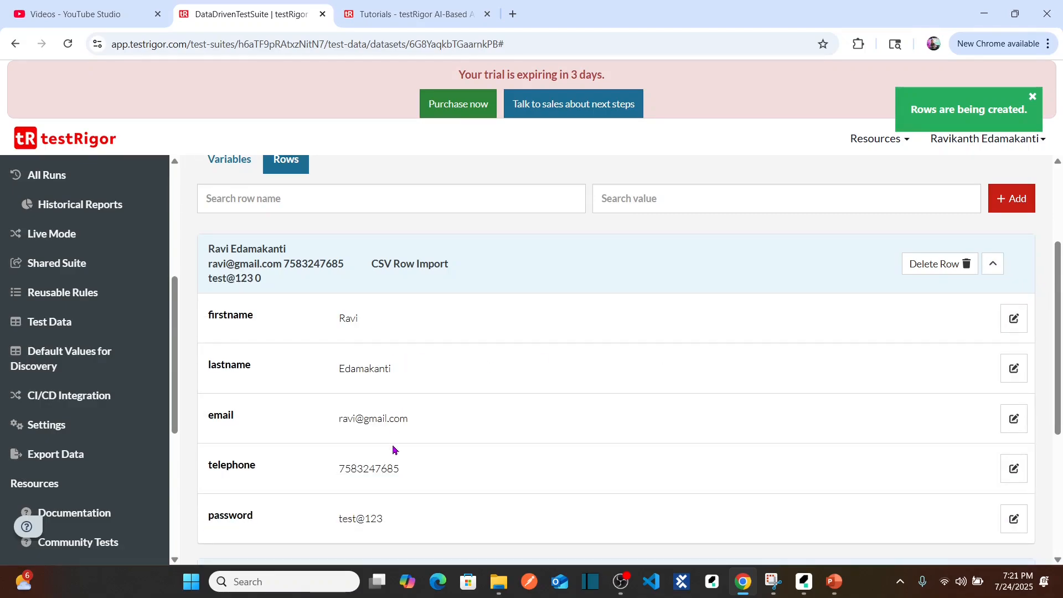
pyautogui.click(993, 264)
pyautogui.click(1003, 336)
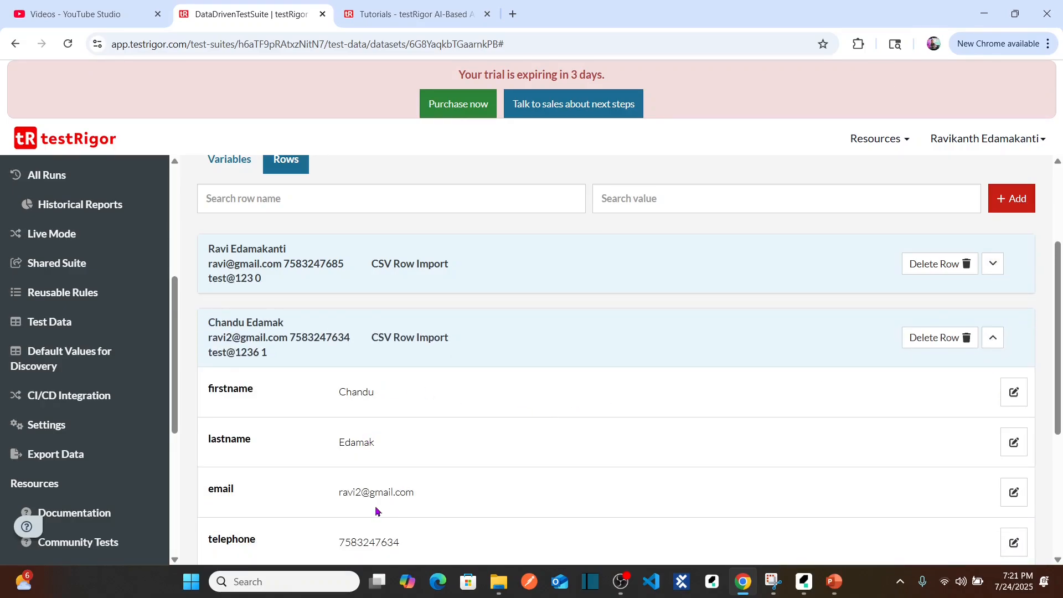
pyautogui.click(994, 344)
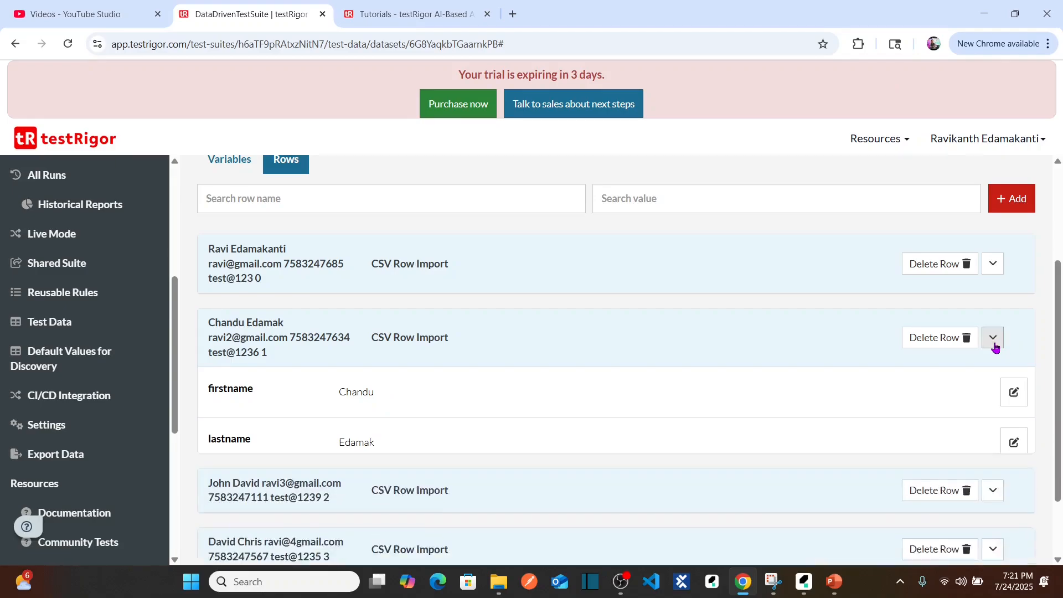
pyautogui.click(992, 404)
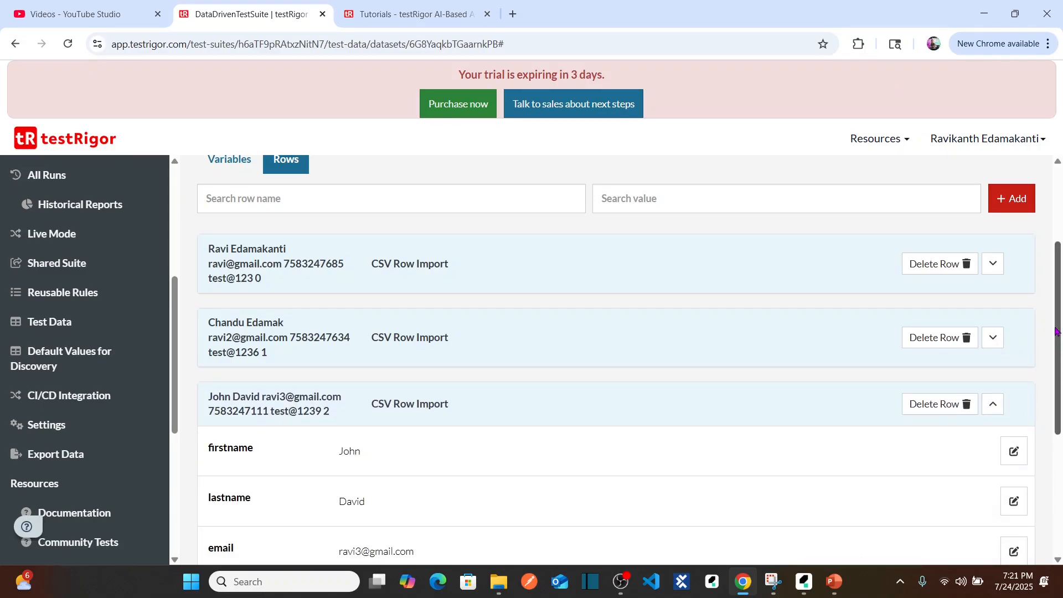
pyautogui.scroll(-3, 1056, 331)
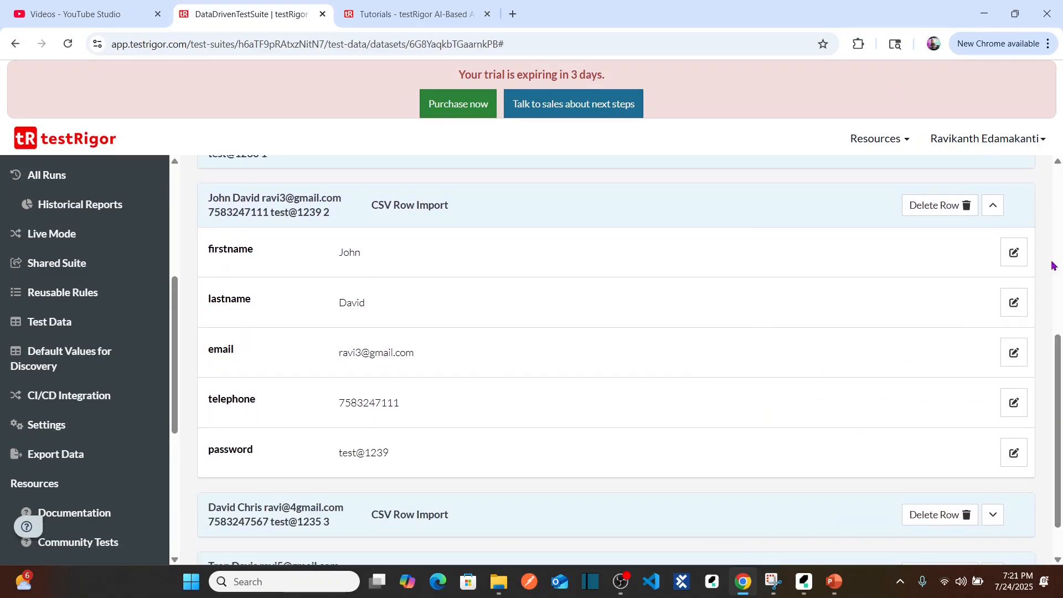
pyautogui.click(995, 208)
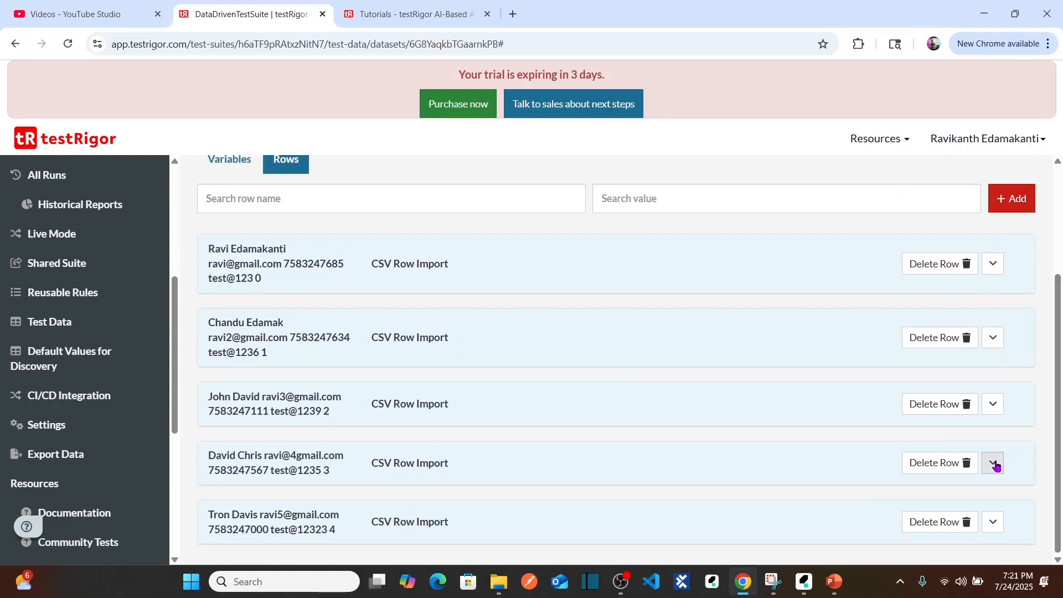
# Examine the variable values of the fourth and fifth imported rows and collapse them again.
pyautogui.click(994, 464)
pyautogui.moveTo(1059, 305); pyautogui.dragTo(1060, 395)
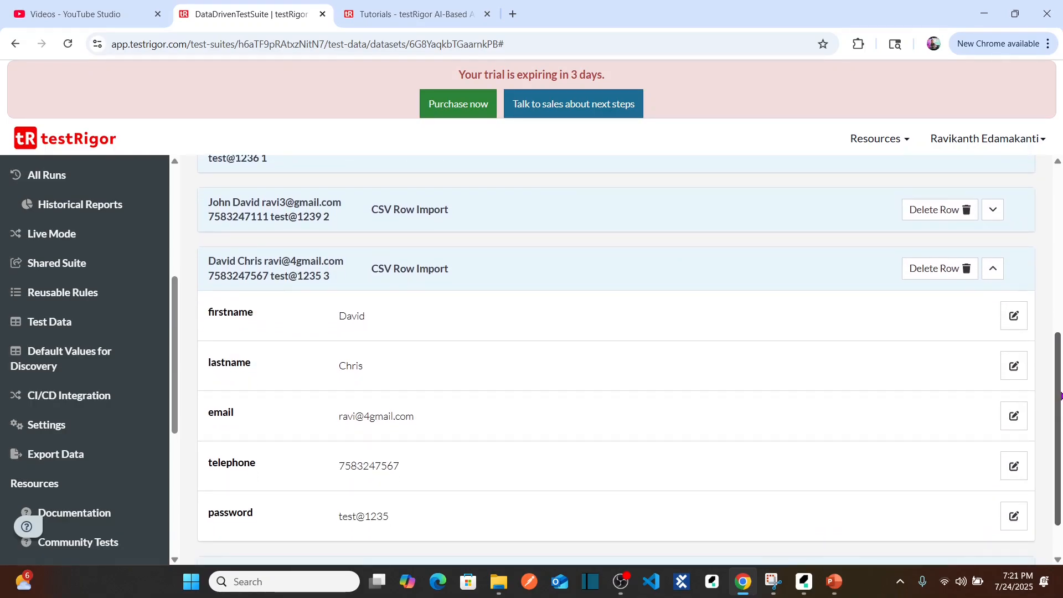
pyautogui.click(993, 271)
pyautogui.click(993, 521)
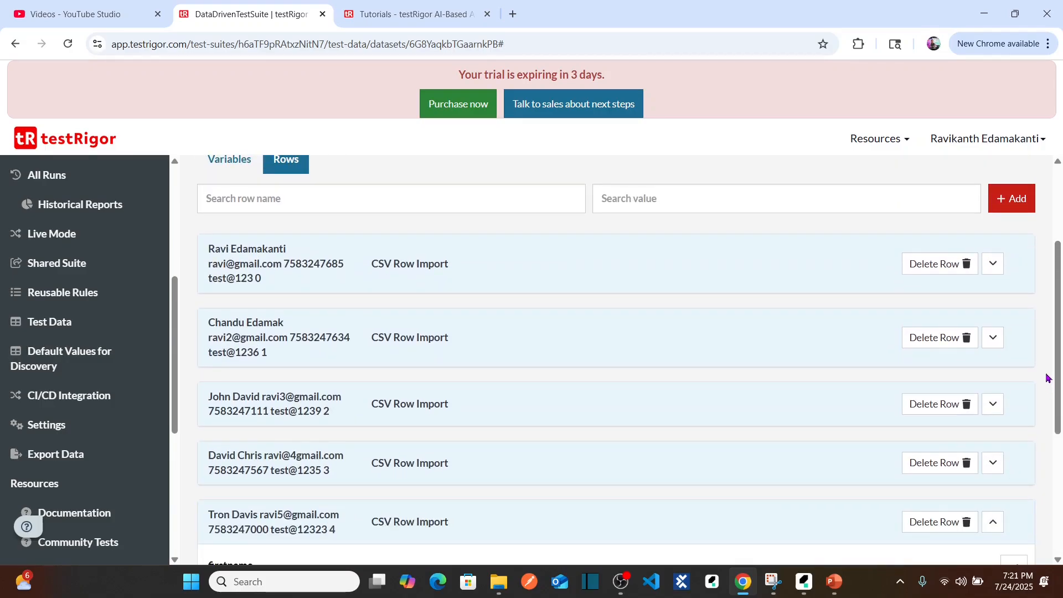
pyautogui.moveTo(1059, 382); pyautogui.dragTo(1062, 490)
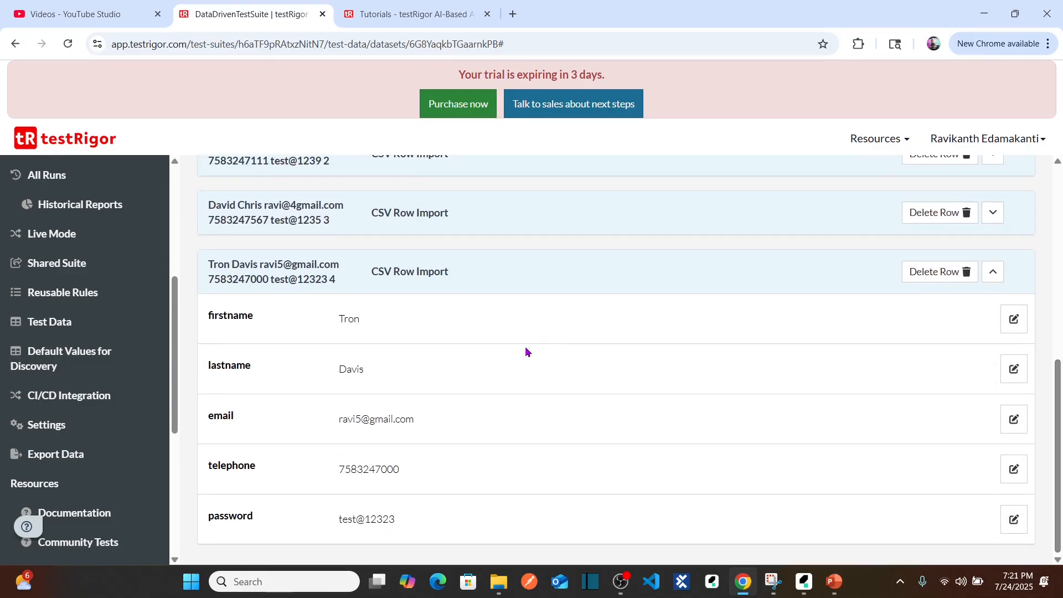
pyautogui.moveTo(1058, 419); pyautogui.dragTo(1061, 450)
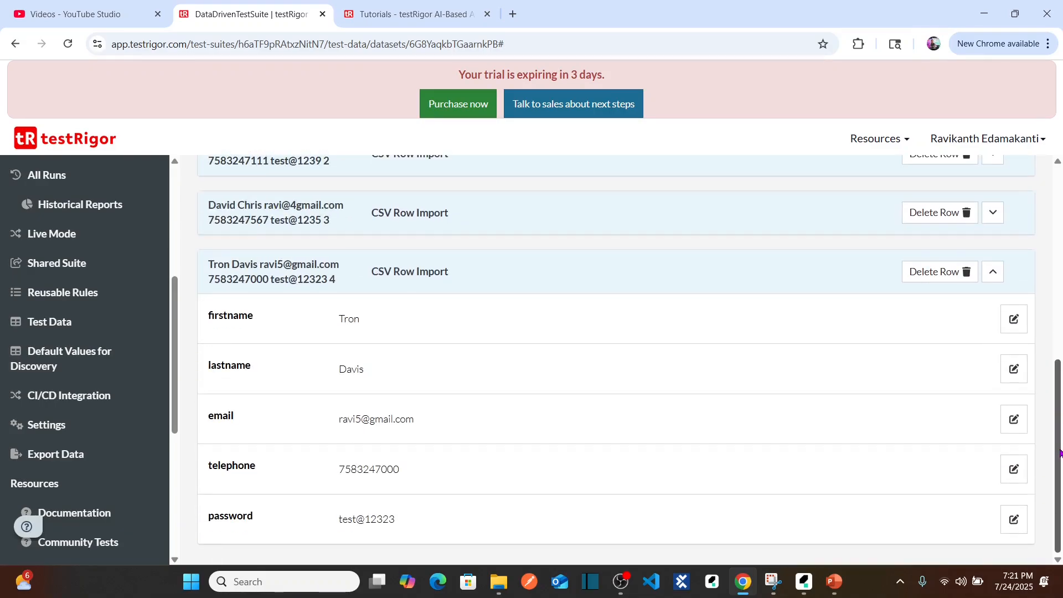
pyautogui.click(993, 272)
pyautogui.moveTo(1061, 359); pyautogui.dragTo(1061, 254)
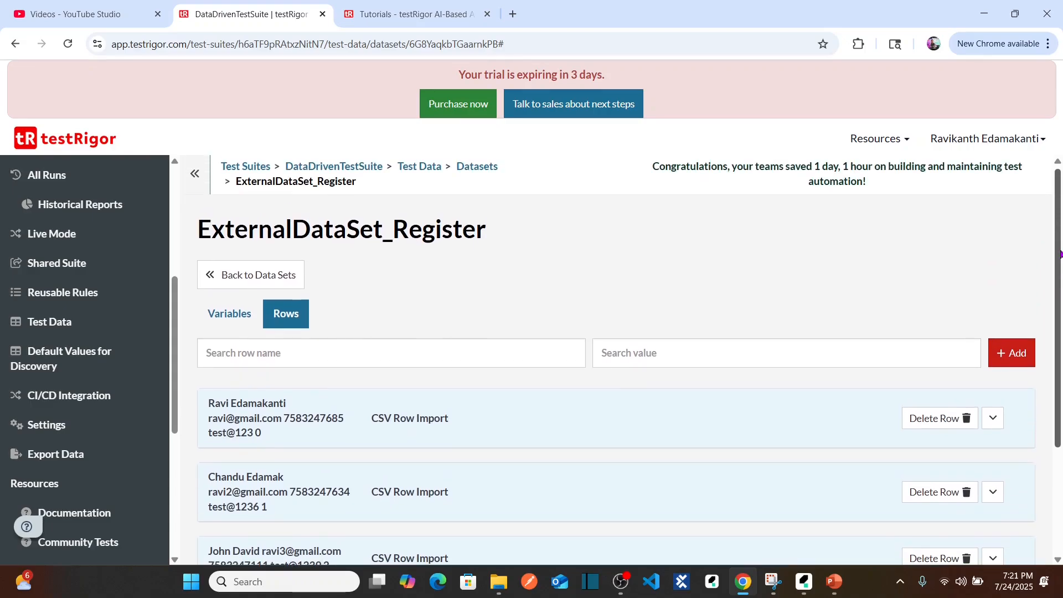
# Return to the data sets list, go to the suite's test cases and expand the RegisterAccount test case's details.
pyautogui.click(234, 276)
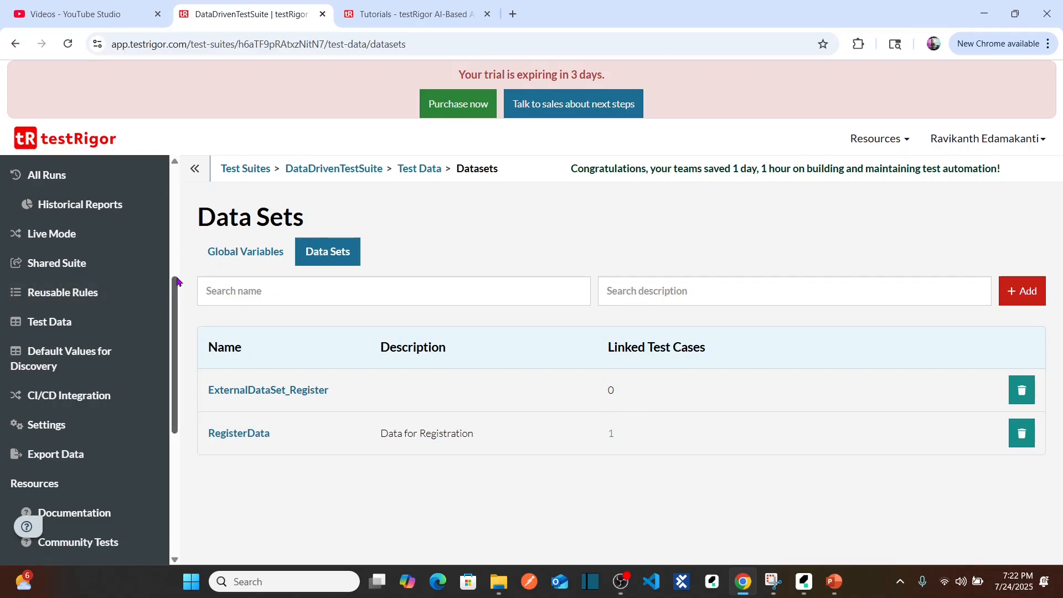
pyautogui.moveTo(177, 309); pyautogui.dragTo(178, 200)
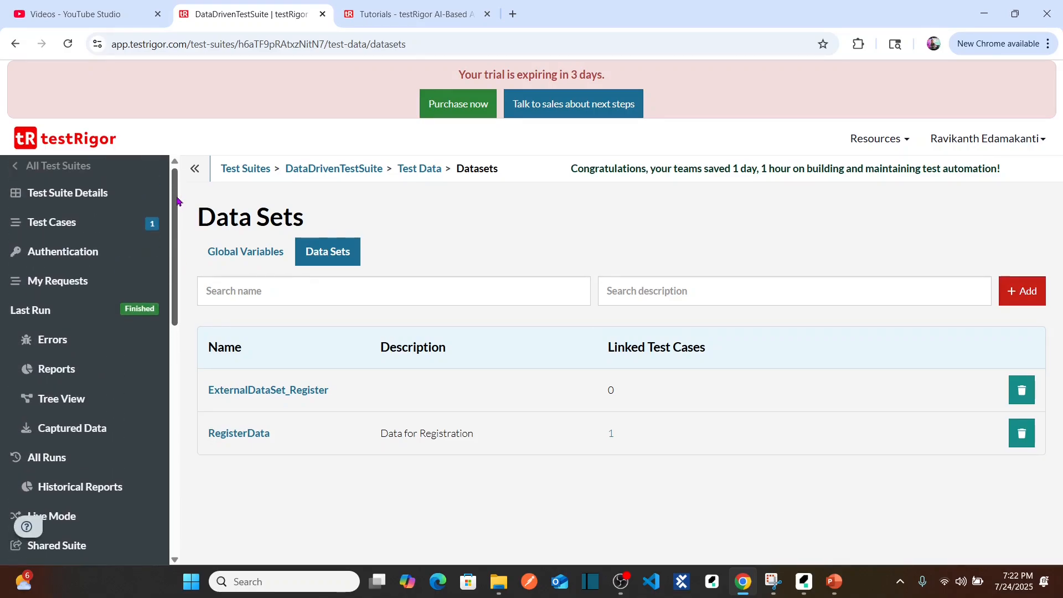
pyautogui.click(76, 222)
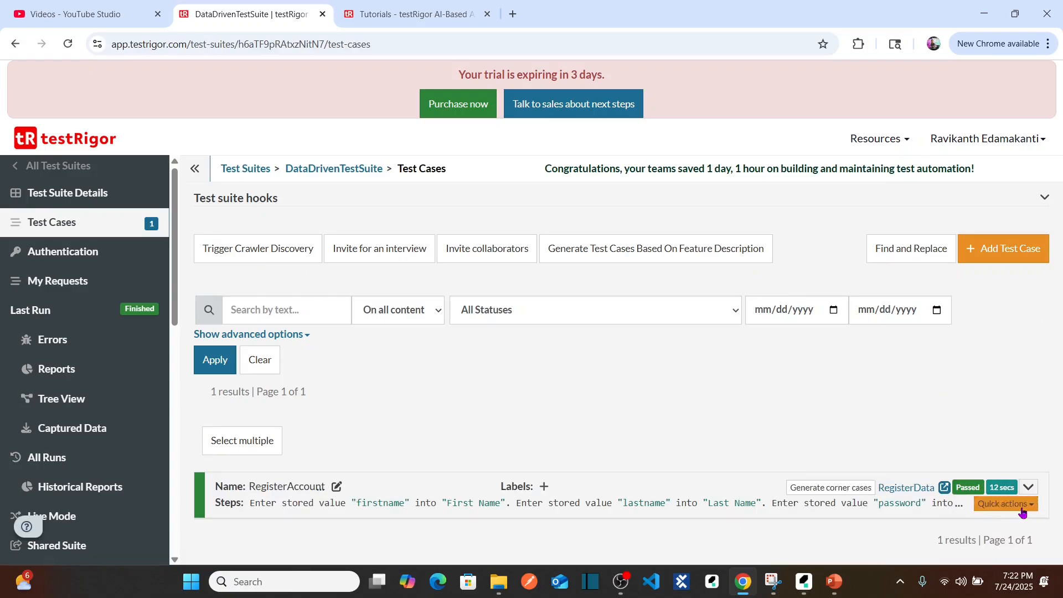
pyautogui.click(1028, 487)
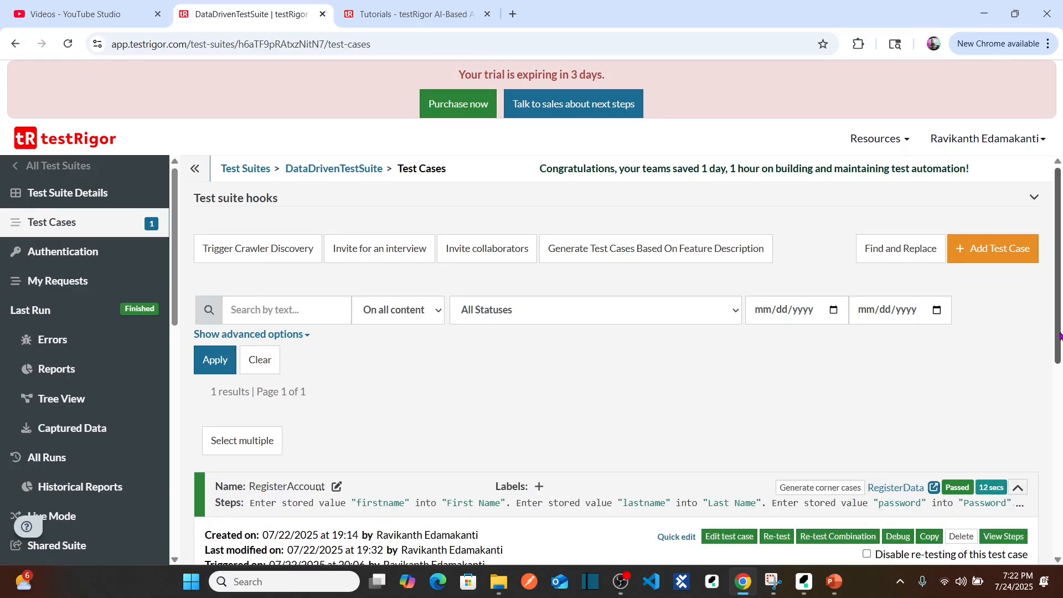
pyautogui.moveTo(1060, 335); pyautogui.dragTo(1061, 434)
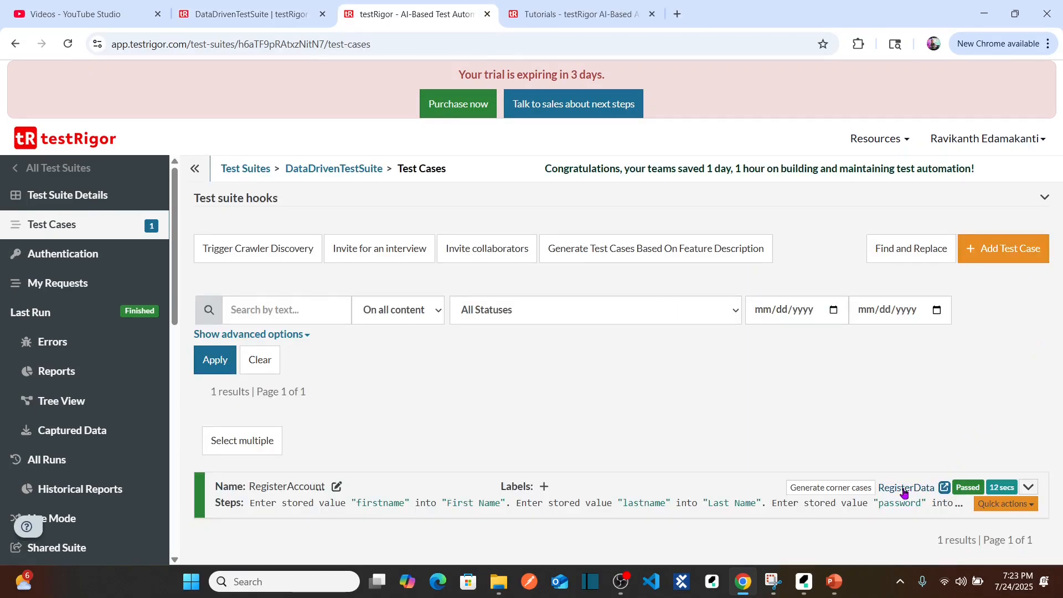
# Unlink the RegisterData data set from the RegisterAccount test case and link ExternalDataSet_Register instead.
pyautogui.moveTo(903, 493)
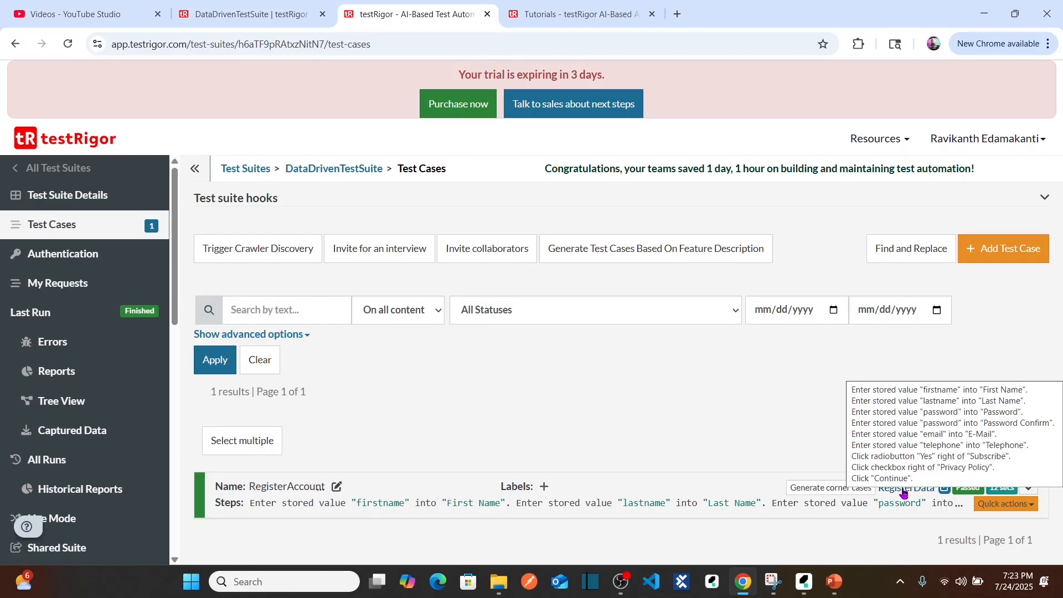
pyautogui.click(904, 492)
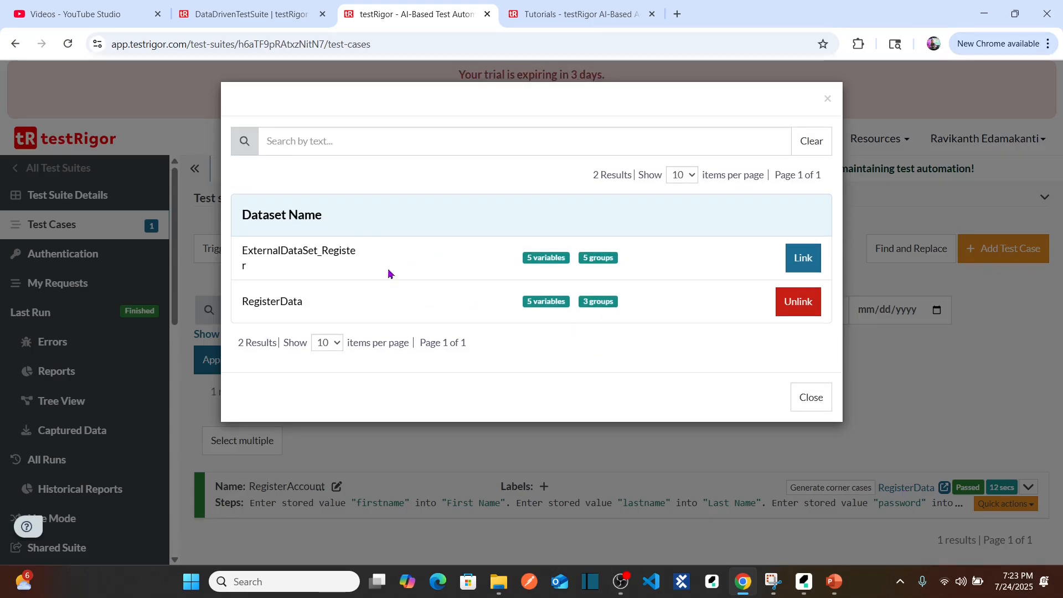
pyautogui.doubleClick(255, 302)
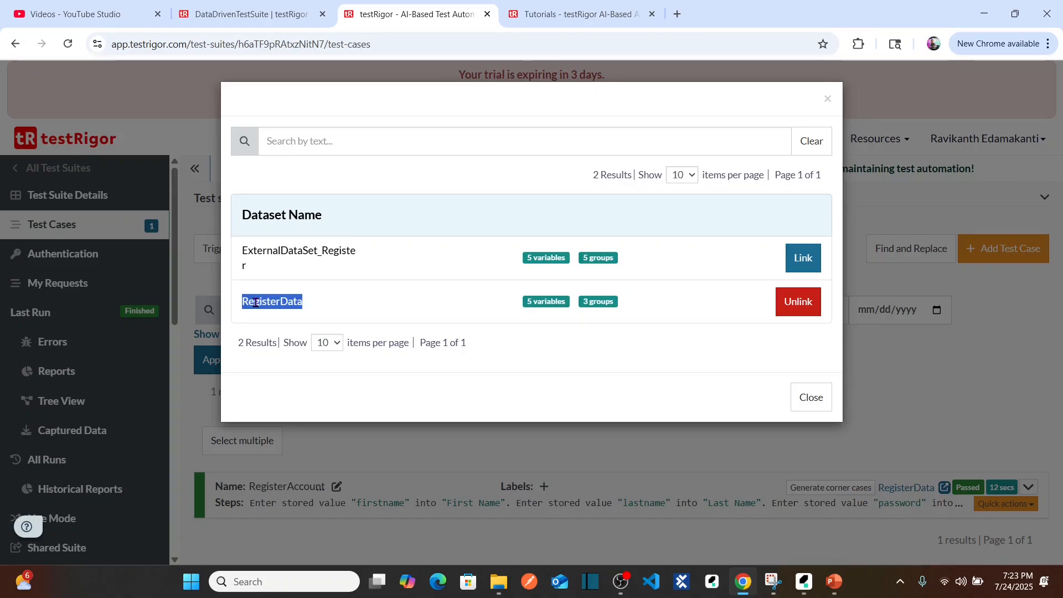
pyautogui.doubleClick(274, 253)
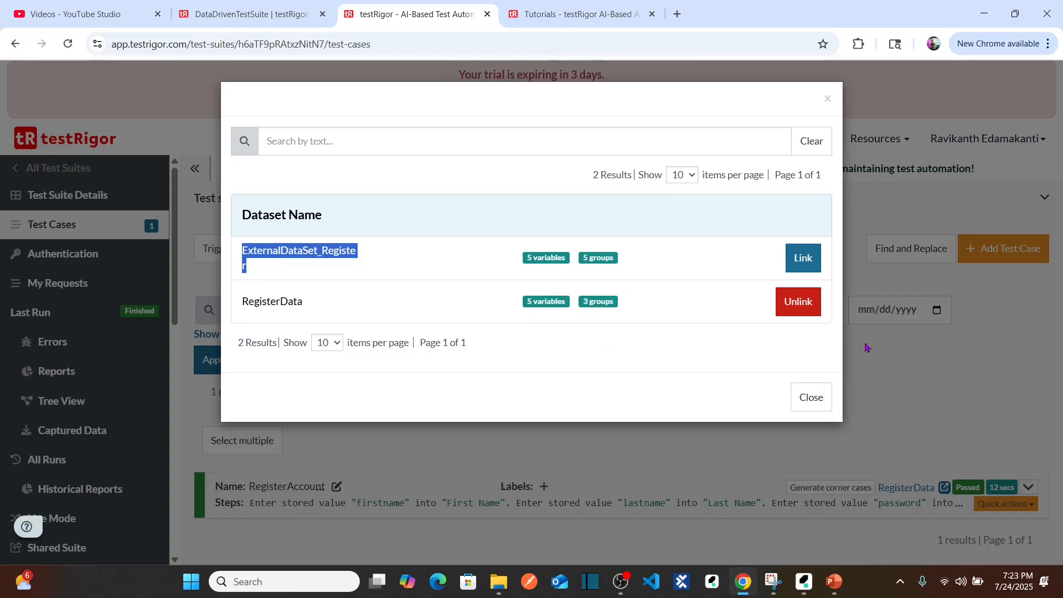
pyautogui.click(804, 308)
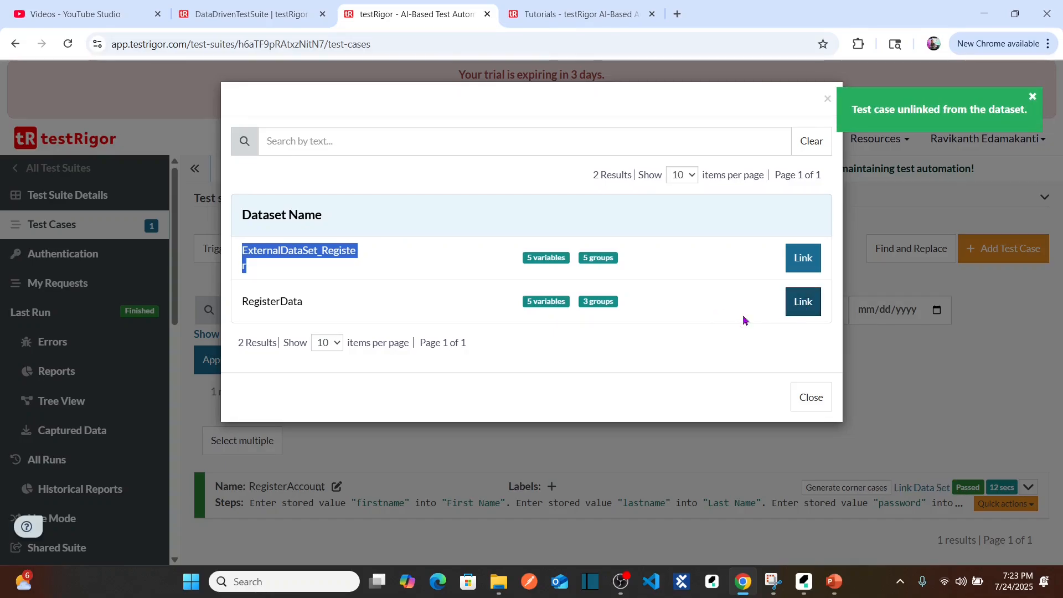
pyautogui.click(723, 270)
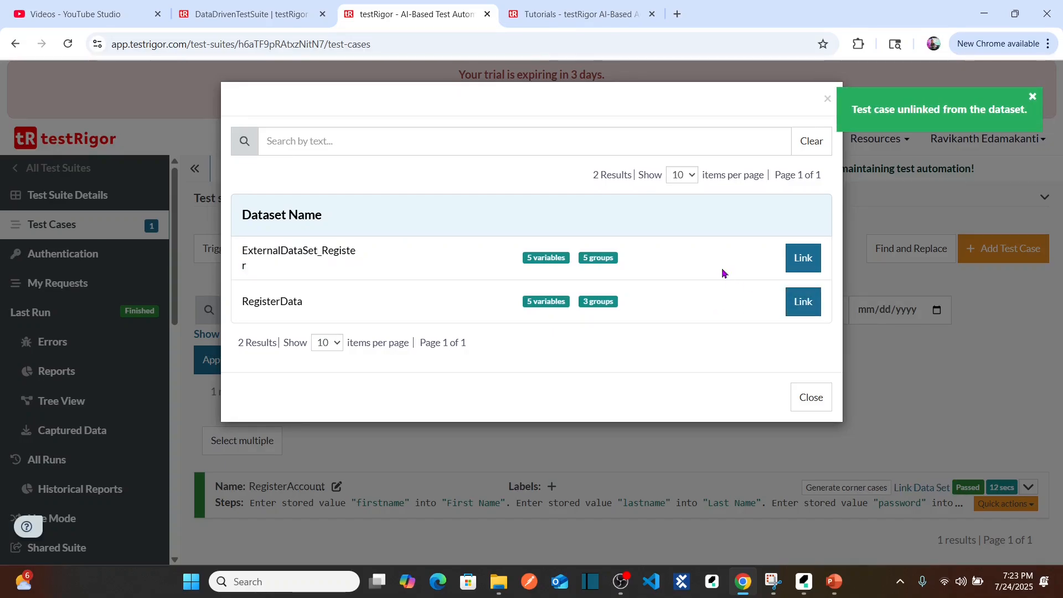
pyautogui.click(806, 260)
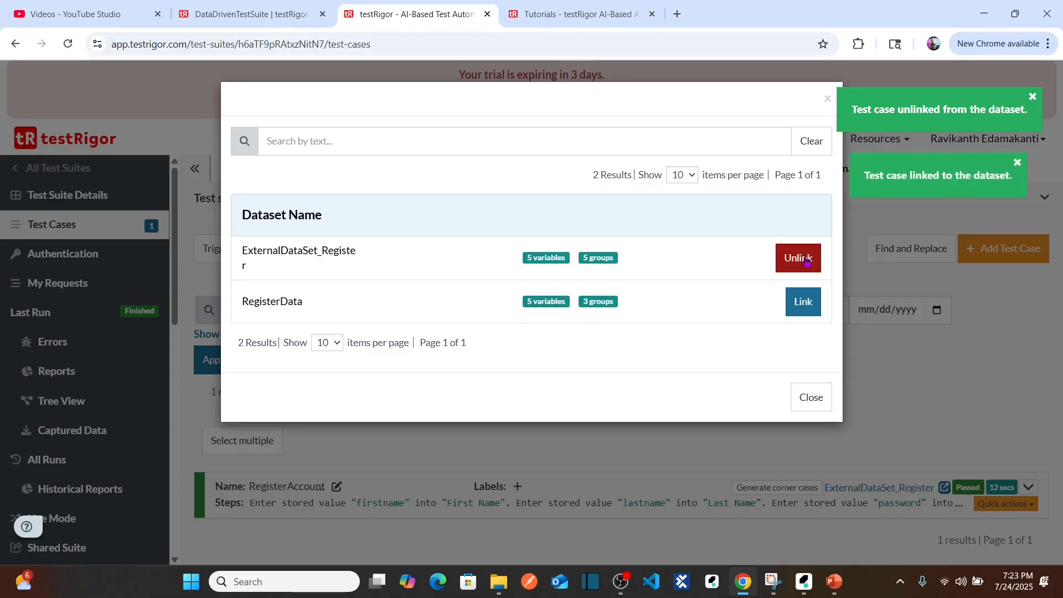
# Compare the variable and group counts of ExternalDataSet_Register and RegisterData, then close the data set linking dialog.
pyautogui.doubleClick(533, 258)
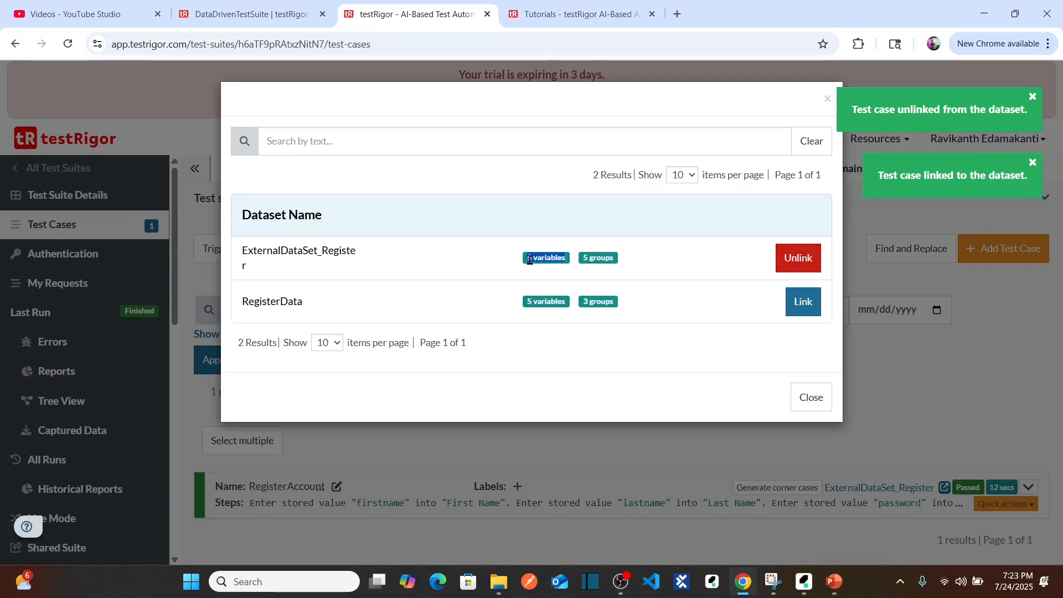
pyautogui.tripleClick(591, 258)
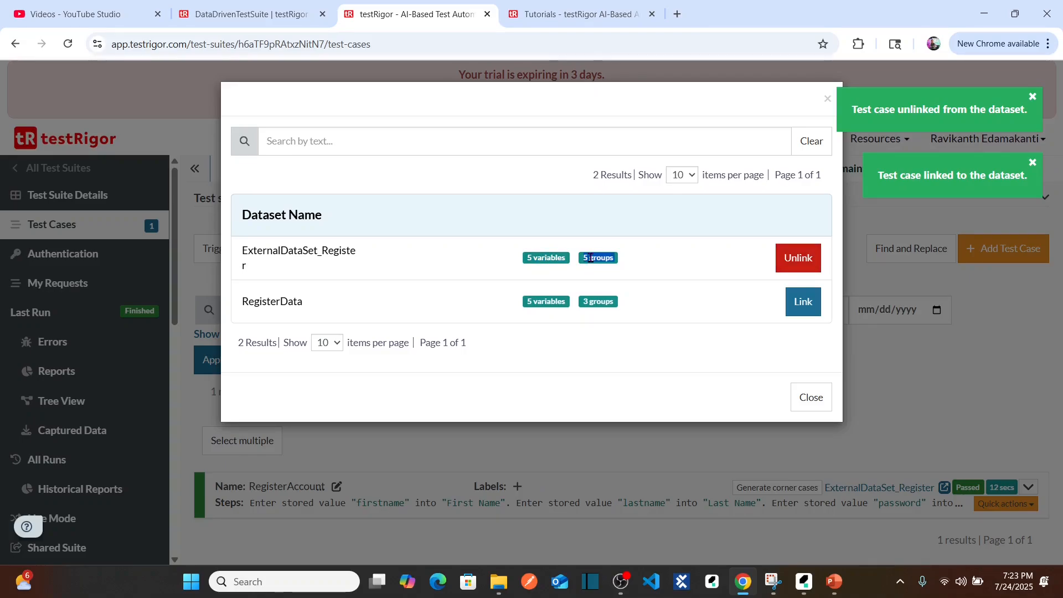
pyautogui.doubleClick(541, 301)
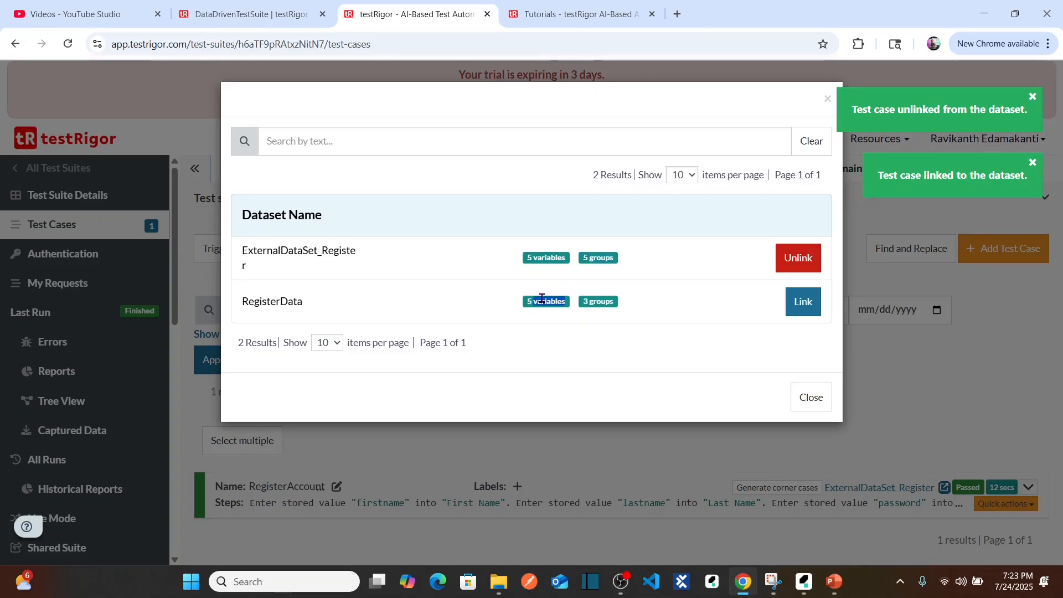
pyautogui.doubleClick(598, 302)
pyautogui.click(695, 266)
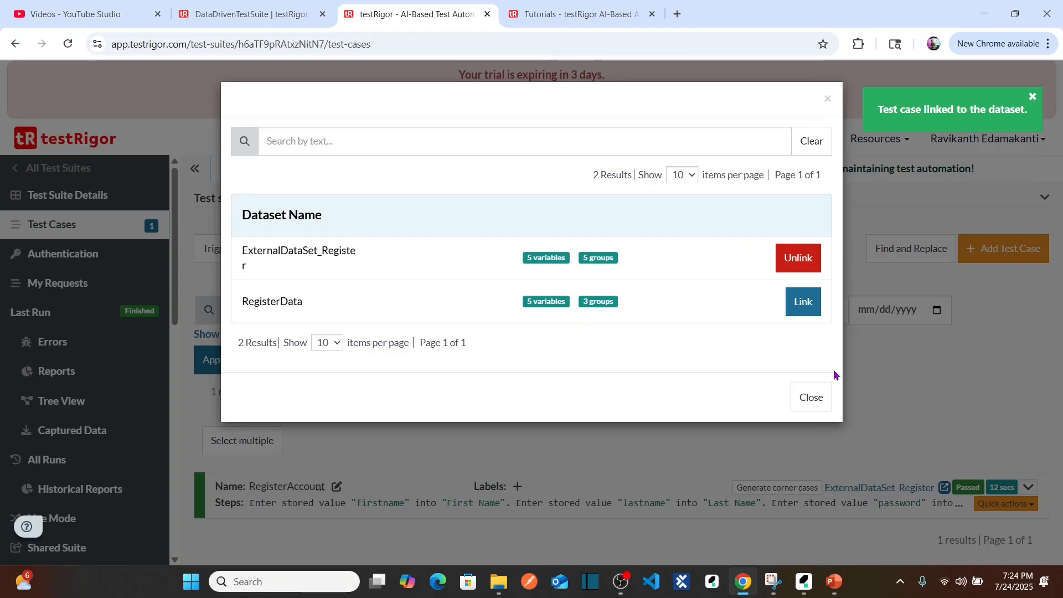
pyautogui.click(812, 397)
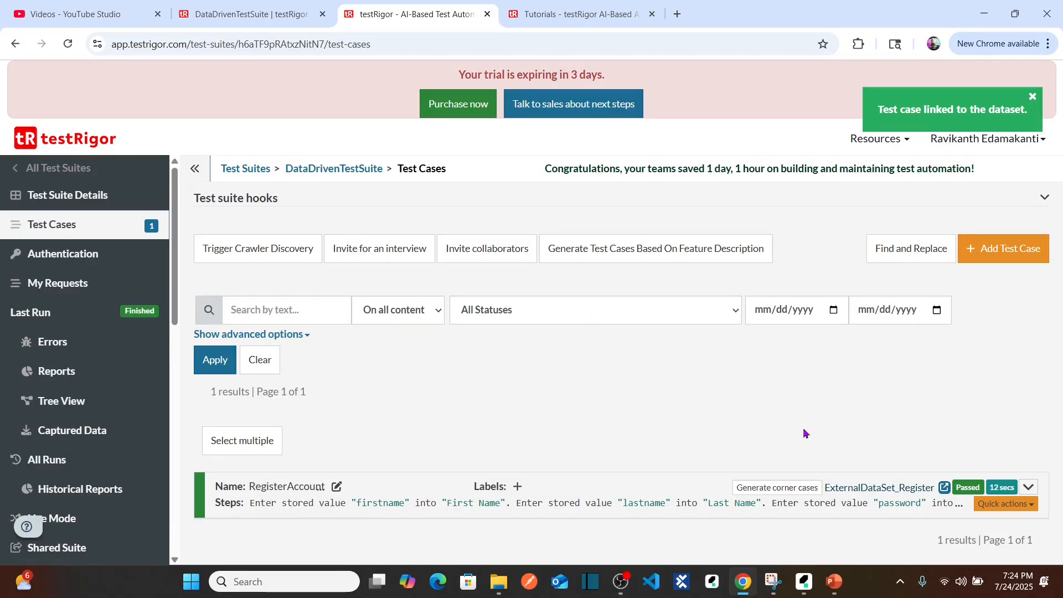
# Expand the RegisterAccount test case and re-test it with the linked ExternalDataSet_Register data set.
pyautogui.click(1028, 488)
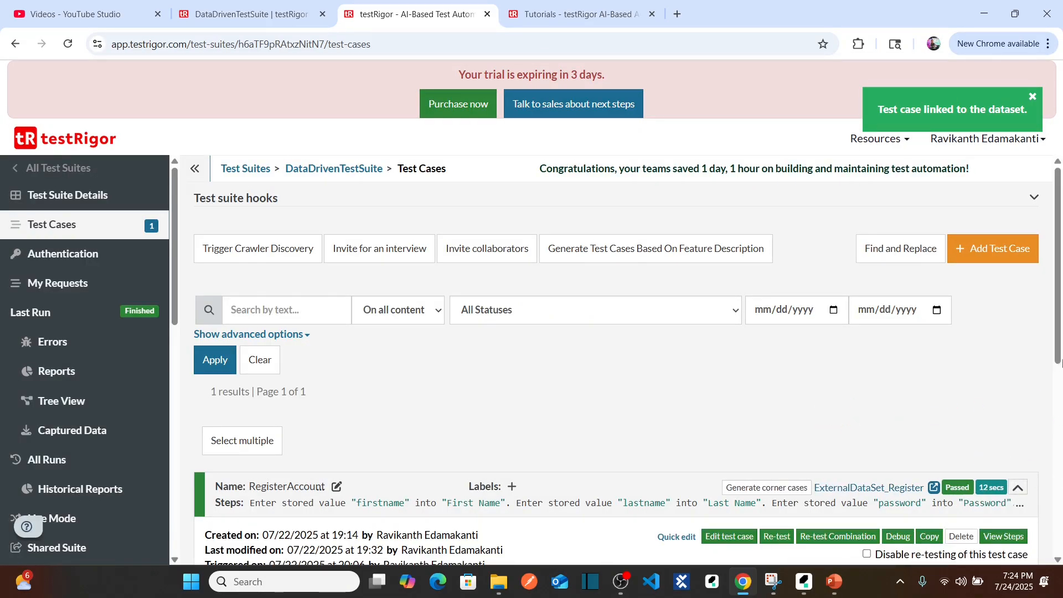
pyautogui.scroll(-4, 846, 420)
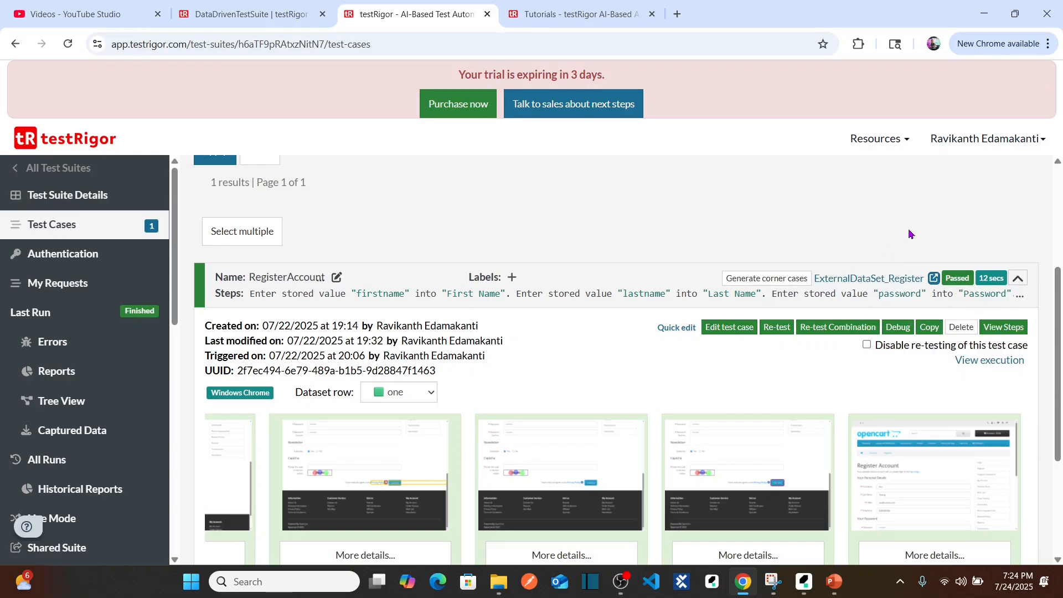
pyautogui.moveTo(1060, 306); pyautogui.dragTo(1059, 327)
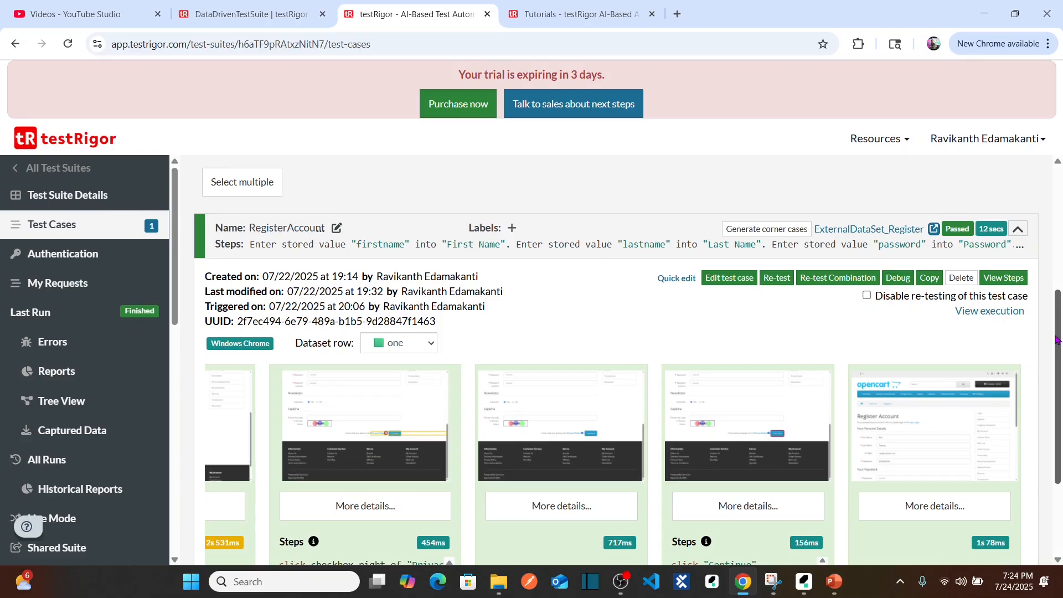
pyautogui.moveTo(1058, 340); pyautogui.dragTo(1057, 359)
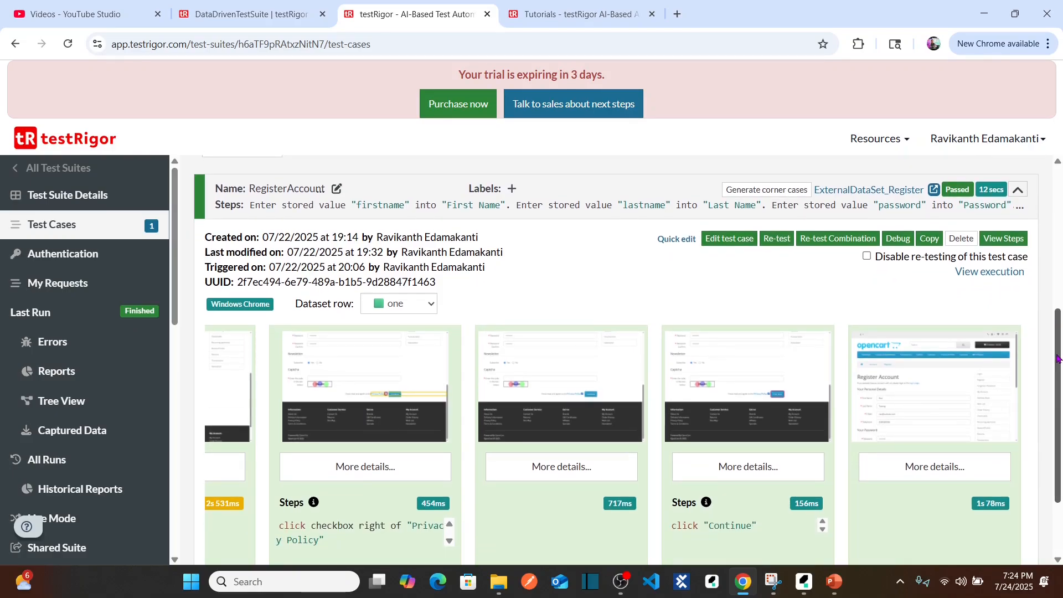
pyautogui.click(777, 238)
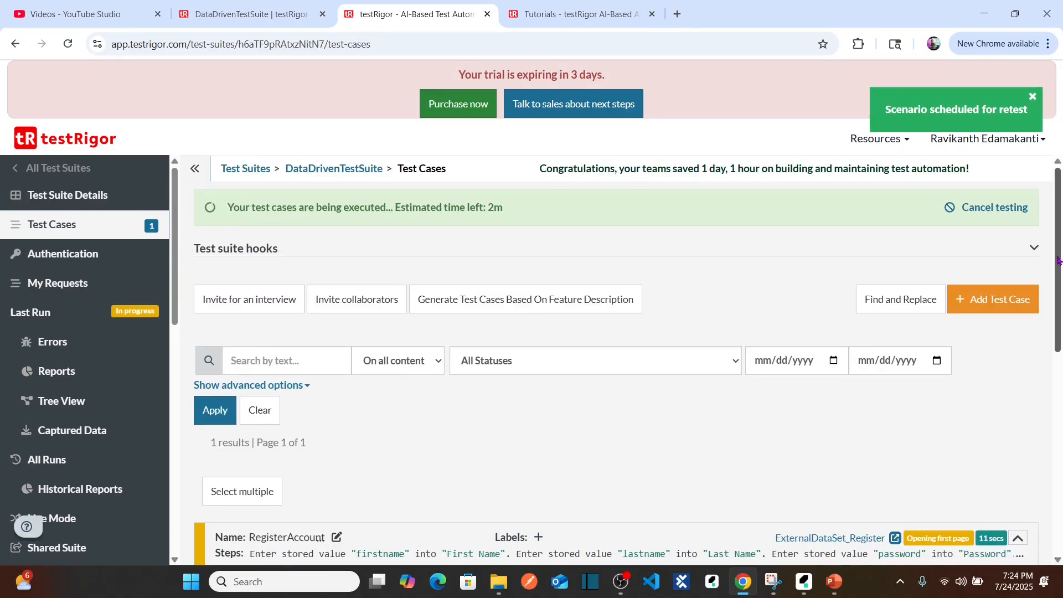
# Open the RegisterAccount execution details and examine the progress of each dataset row in the test results.
pyautogui.moveTo(1059, 261); pyautogui.dragTo(1060, 402)
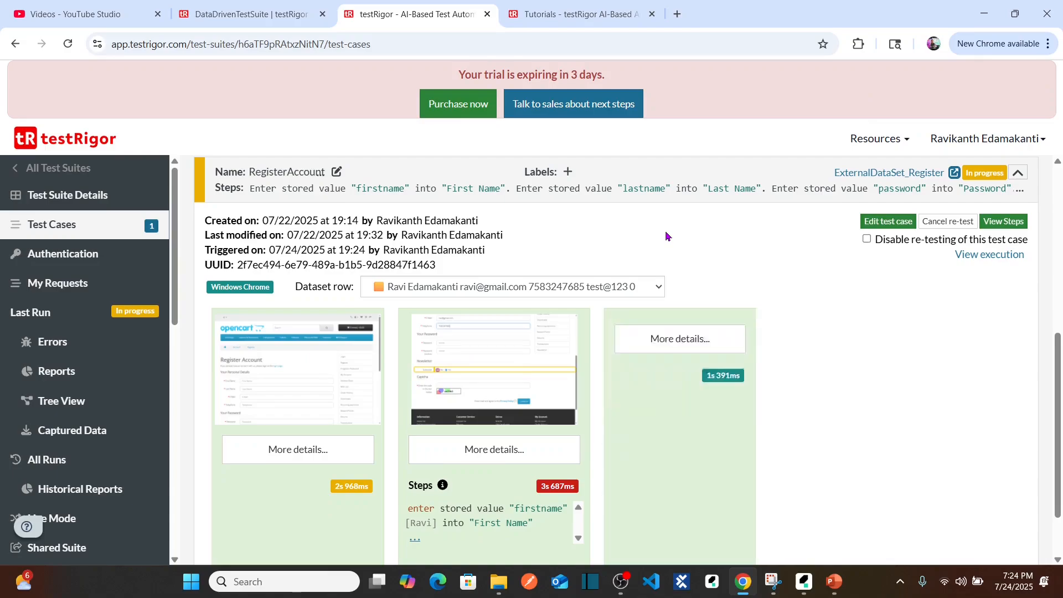
pyautogui.click(991, 255)
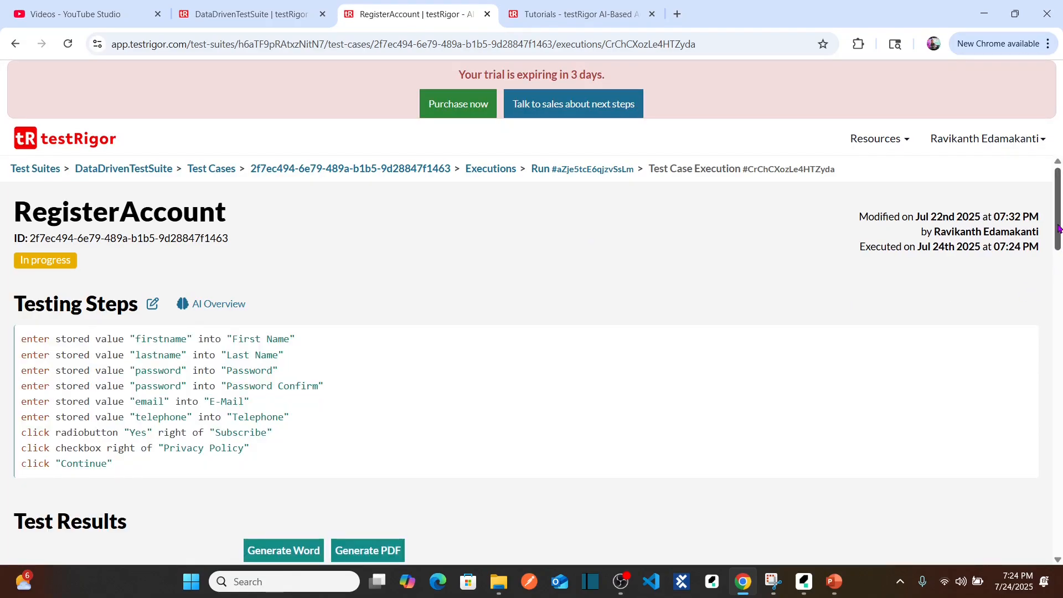
pyautogui.moveTo(1060, 232); pyautogui.dragTo(1061, 303)
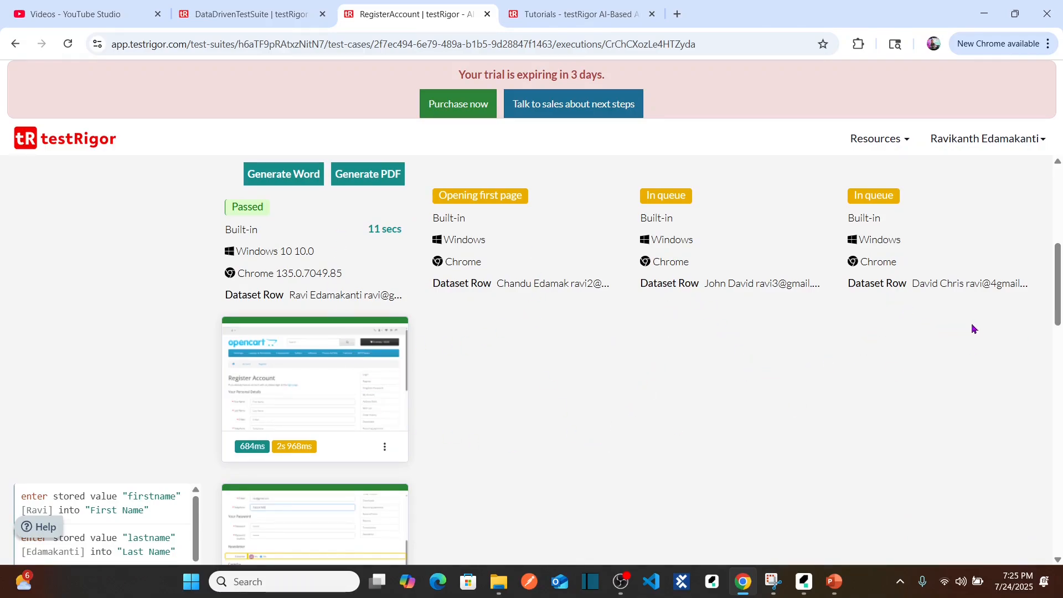
pyautogui.moveTo(1058, 302)
pyautogui.mouseDown()
pyautogui.moveTo(1058, 346)
pyautogui.moveTo(1059, 264)
pyautogui.moveTo(1060, 525)
pyautogui.moveTo(1060, 264)
pyautogui.moveTo(1059, 302)
pyautogui.mouseUp()
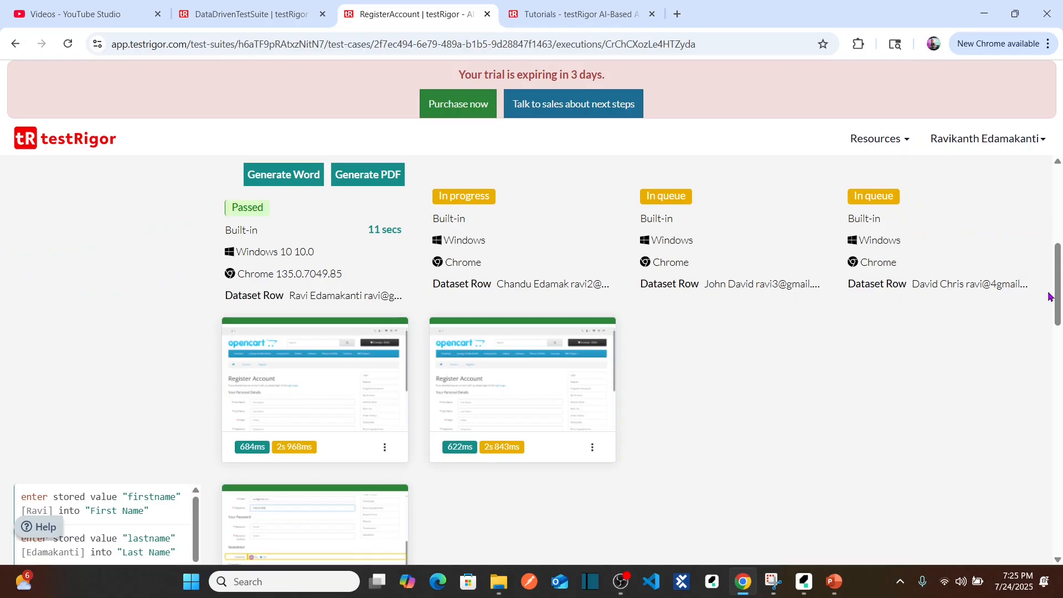
pyautogui.moveTo(1058, 293); pyautogui.dragTo(1056, 214)
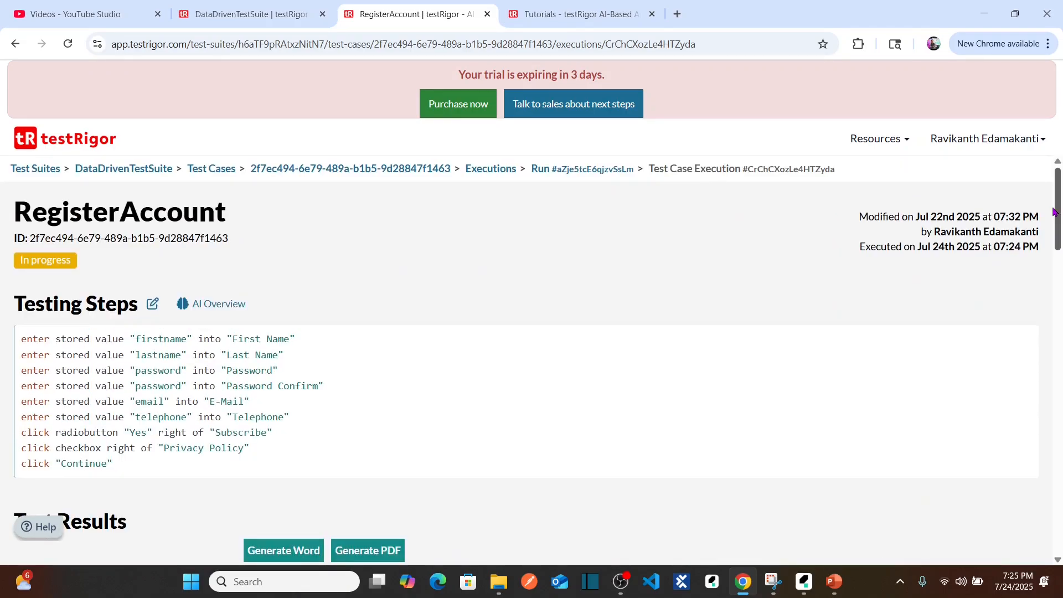
# Return to the suite's test cases, expand RegisterAccount and view the run results for the second and third dataset rows.
pyautogui.click(15, 44)
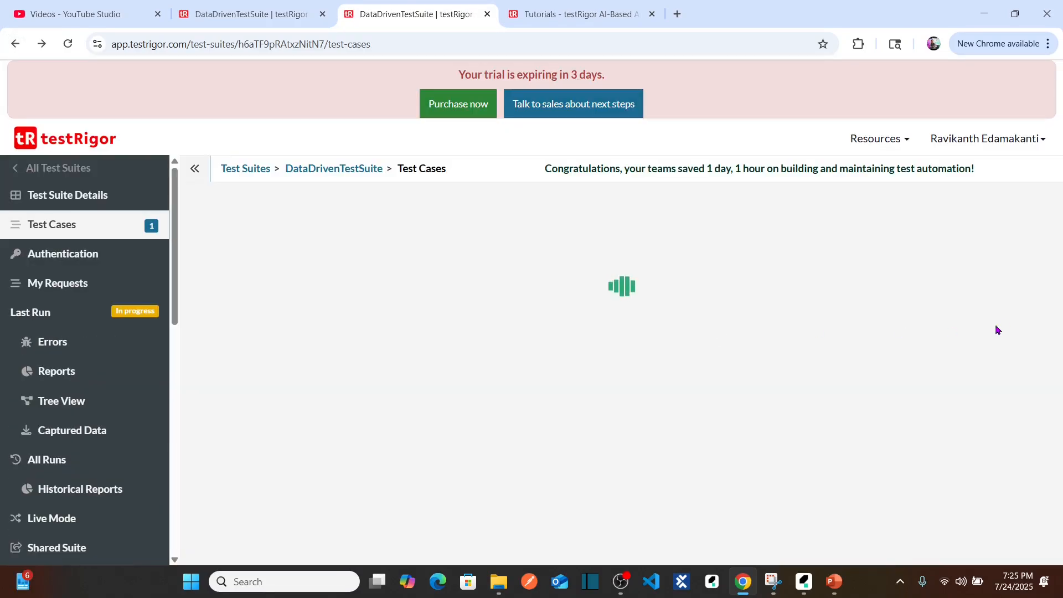
pyautogui.scroll(-1, 1059, 310)
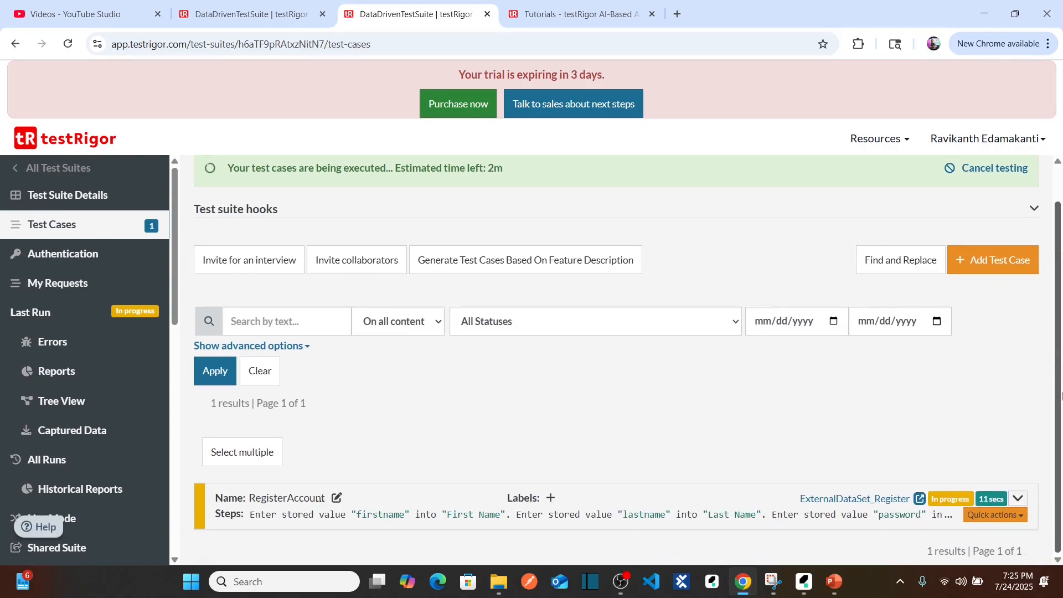
pyautogui.click(1018, 498)
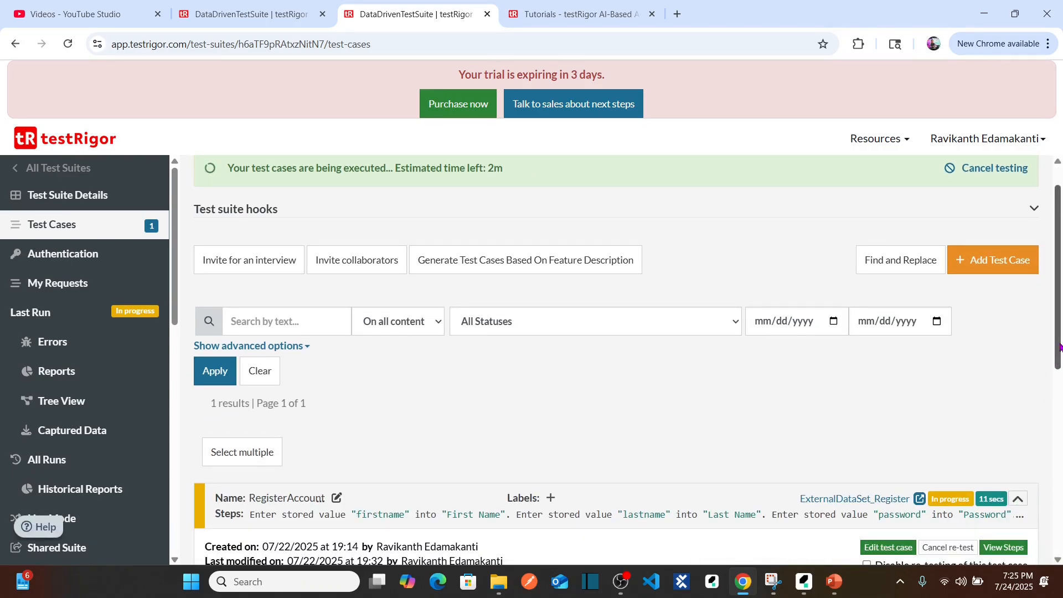
pyautogui.scroll(-3, 1061, 429)
pyautogui.moveTo(1061, 429); pyautogui.dragTo(1061, 508)
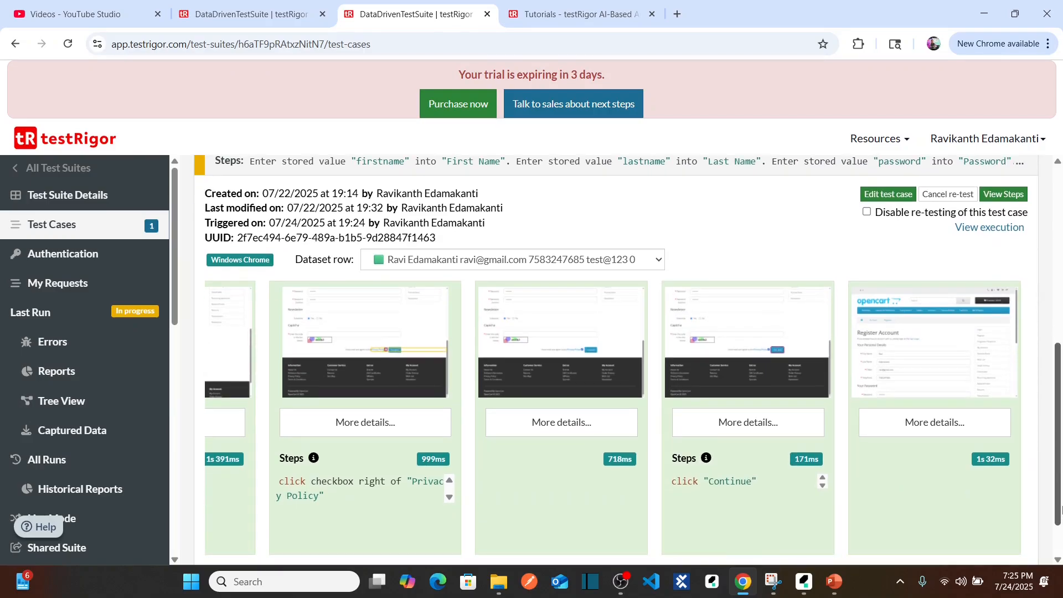
pyautogui.click(598, 265)
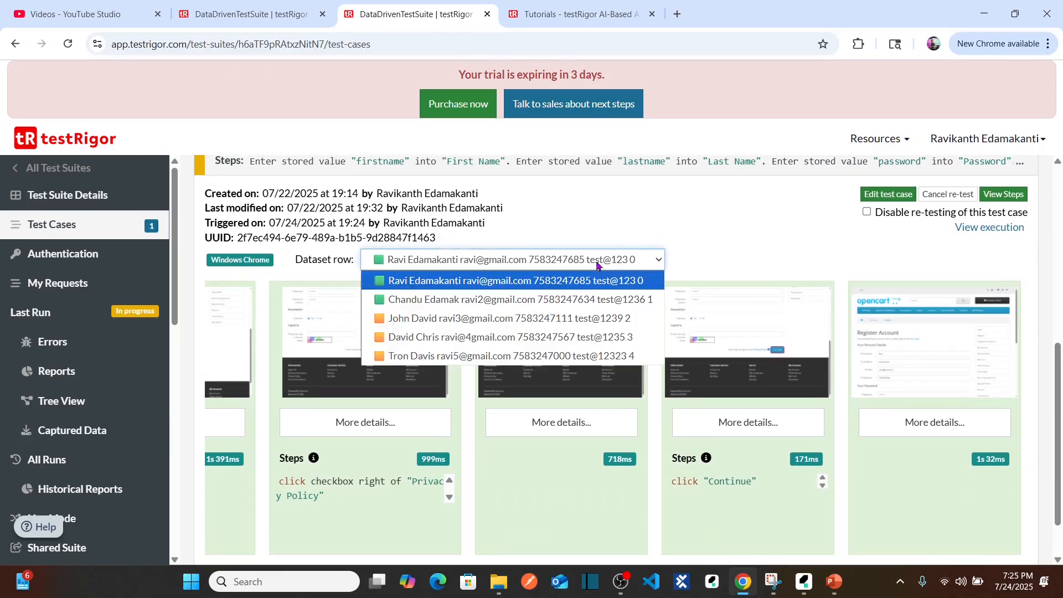
pyautogui.click(546, 307)
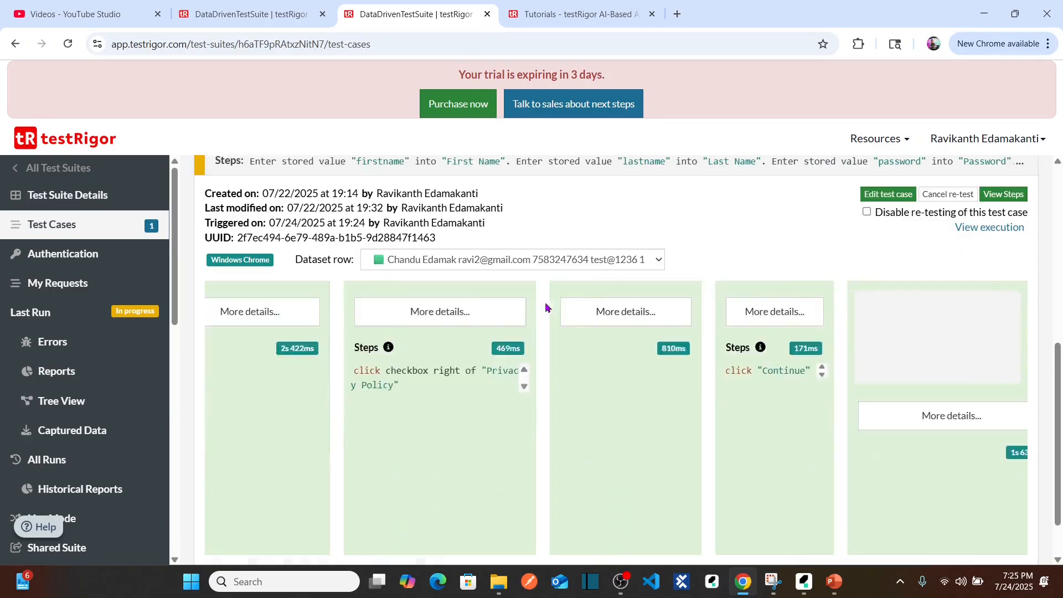
pyautogui.click(576, 265)
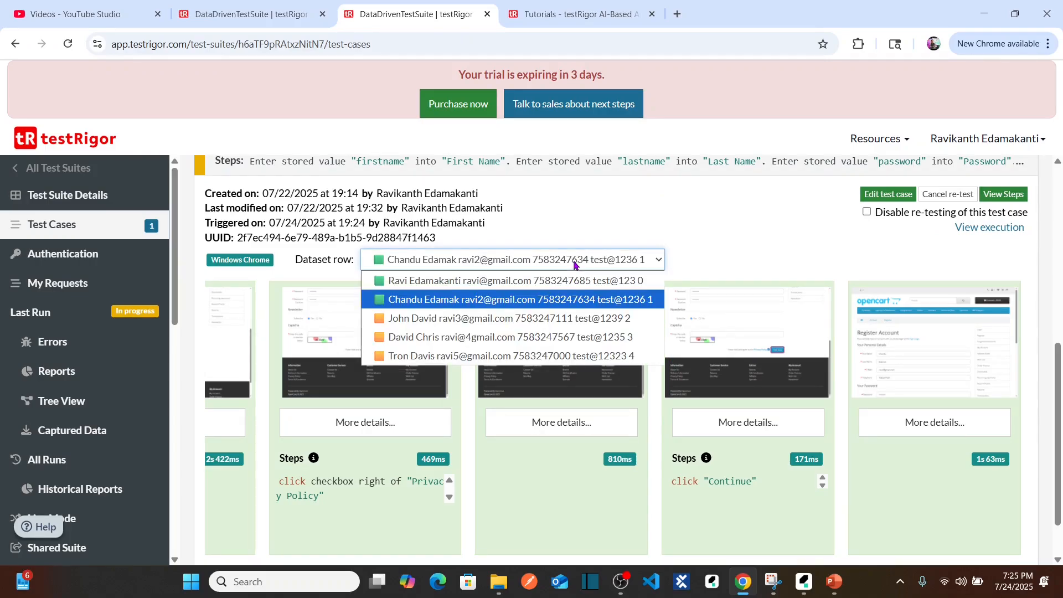
pyautogui.click(464, 326)
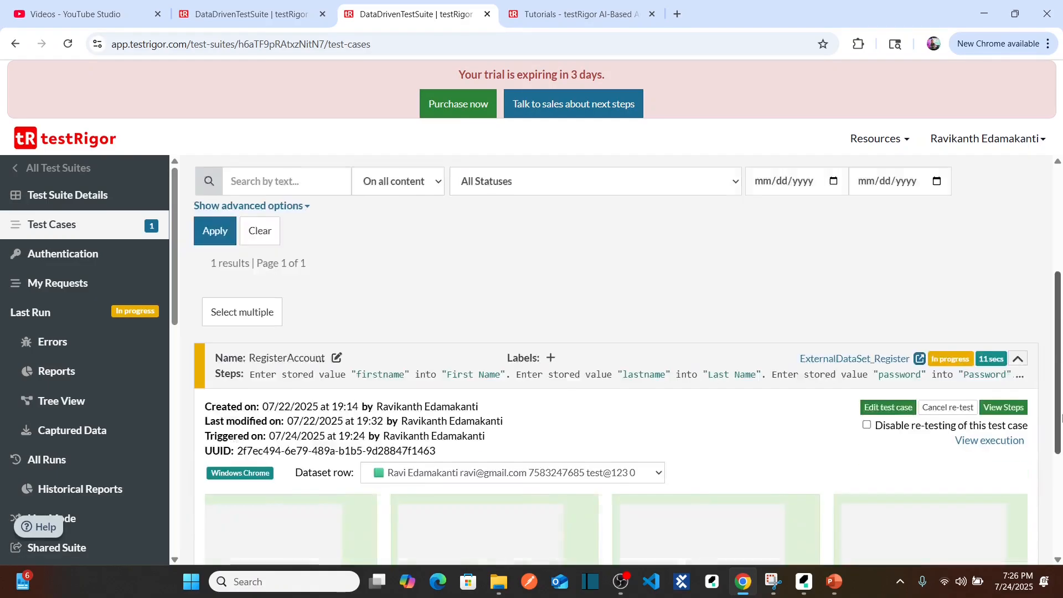
# View the RegisterAccount run results for the fourth and fifth dataset rows, then collapse the test case details.
pyautogui.moveTo(1060, 418); pyautogui.dragTo(1060, 508)
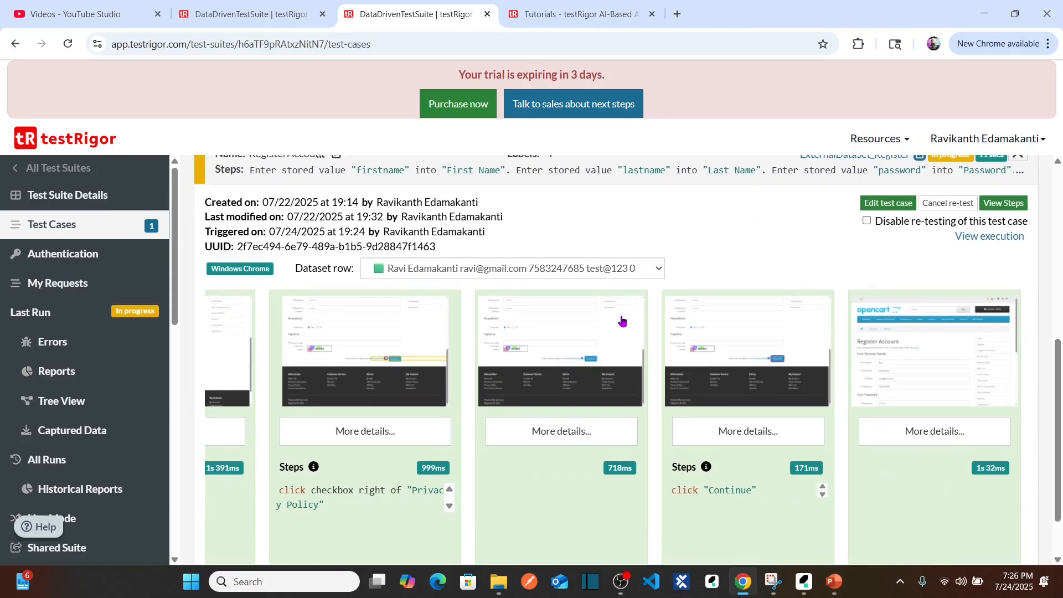
pyautogui.click(550, 265)
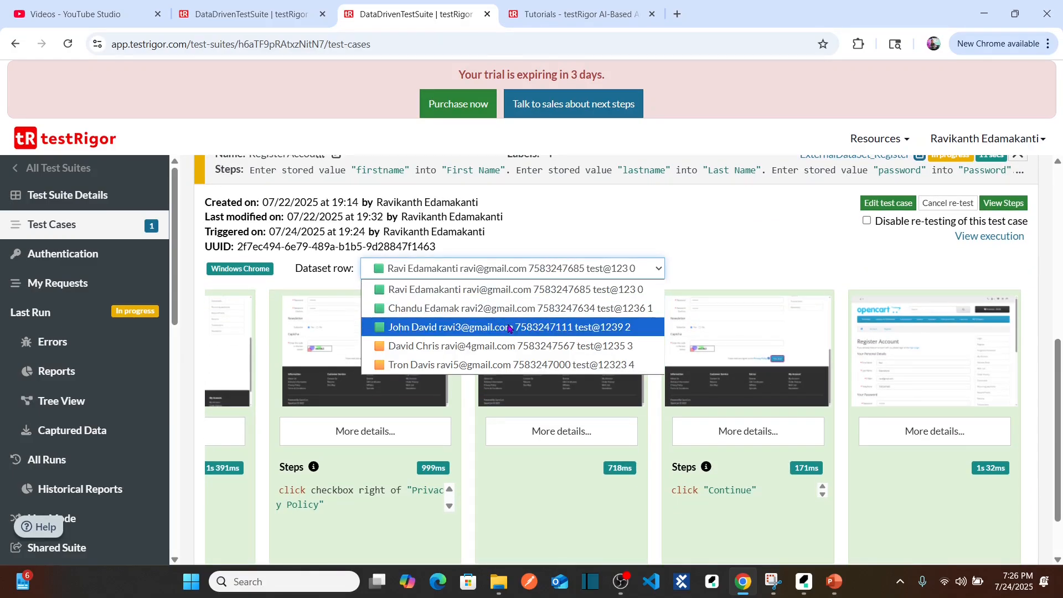
pyautogui.click(482, 346)
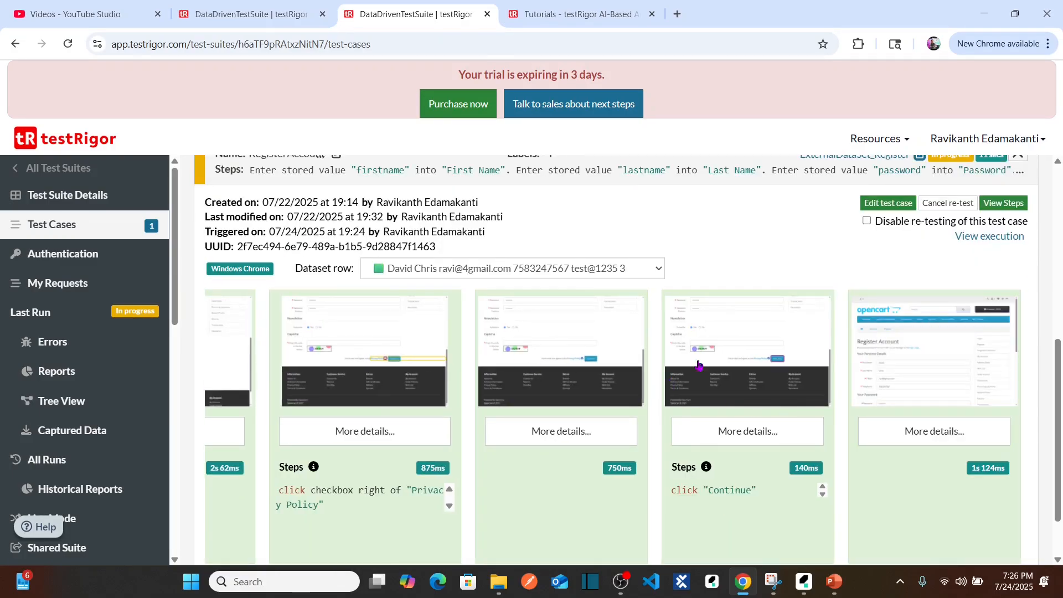
pyautogui.click(540, 269)
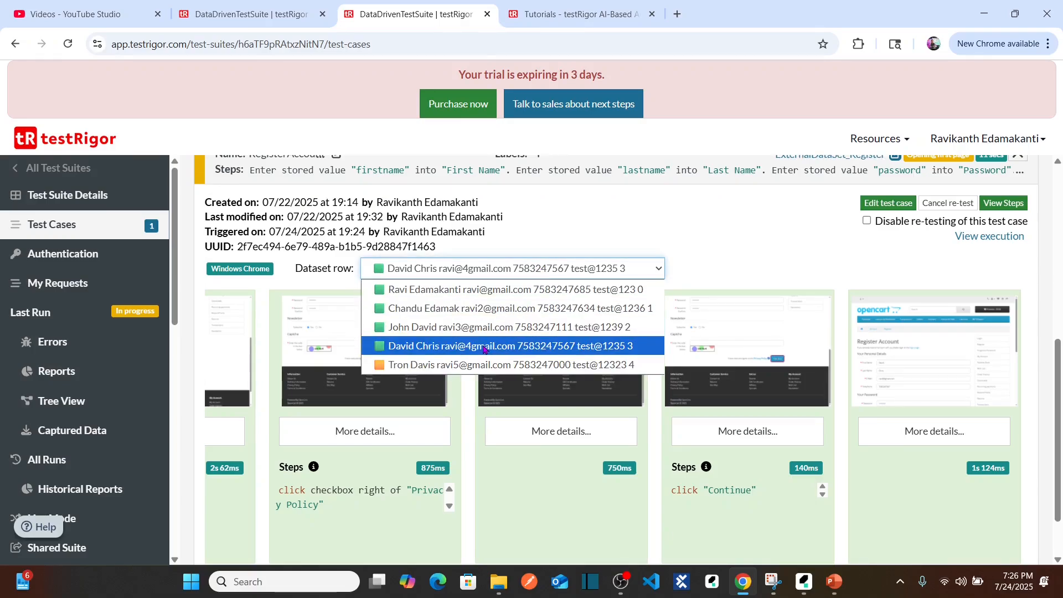
pyautogui.click(473, 365)
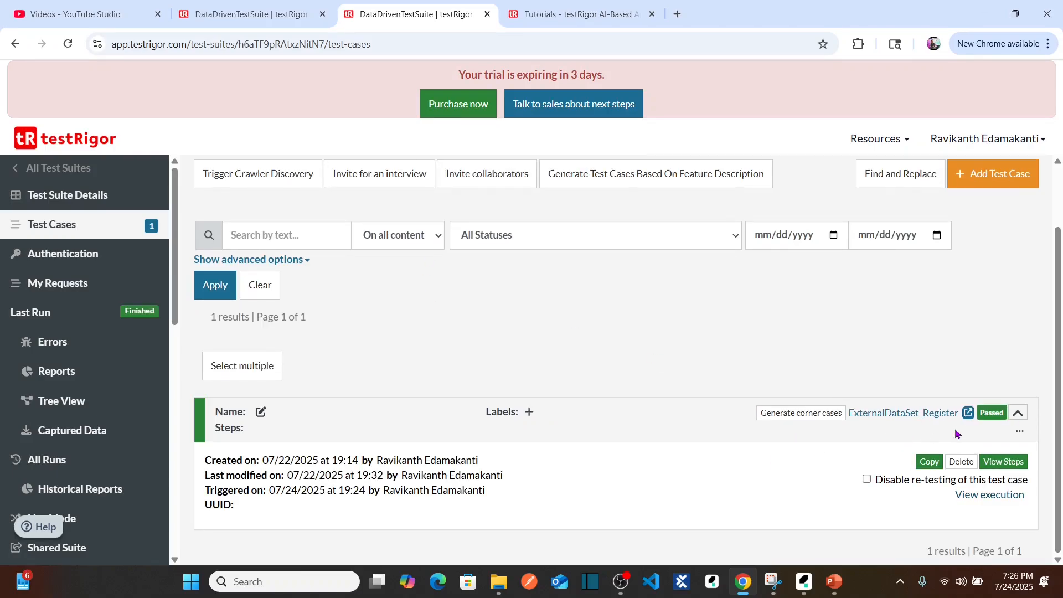
pyautogui.click(1019, 414)
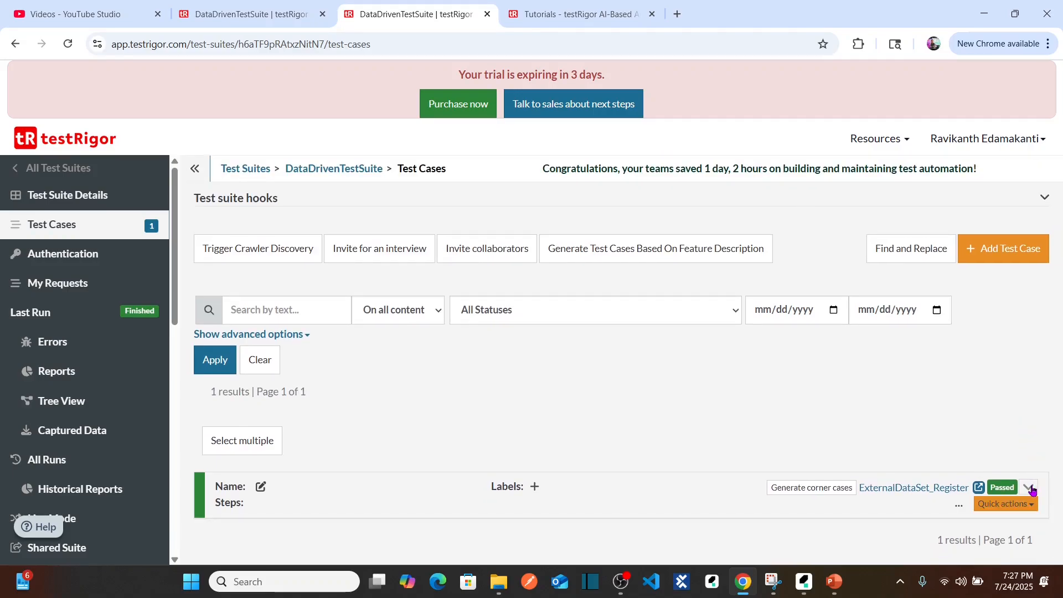
# Switch to the other DataDrivenTestSuite browser tab and review RegisterAccount's finished results for the first three dataset rows.
pyautogui.click(237, 16)
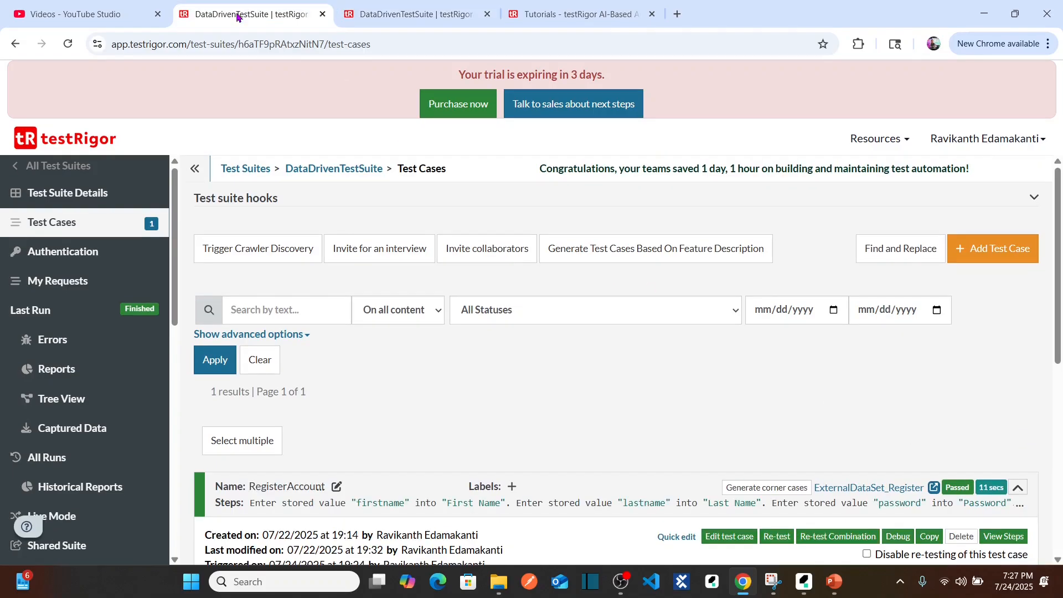
pyautogui.moveTo(1057, 272); pyautogui.dragTo(1062, 362)
pyautogui.scroll(-2, 1033, 400)
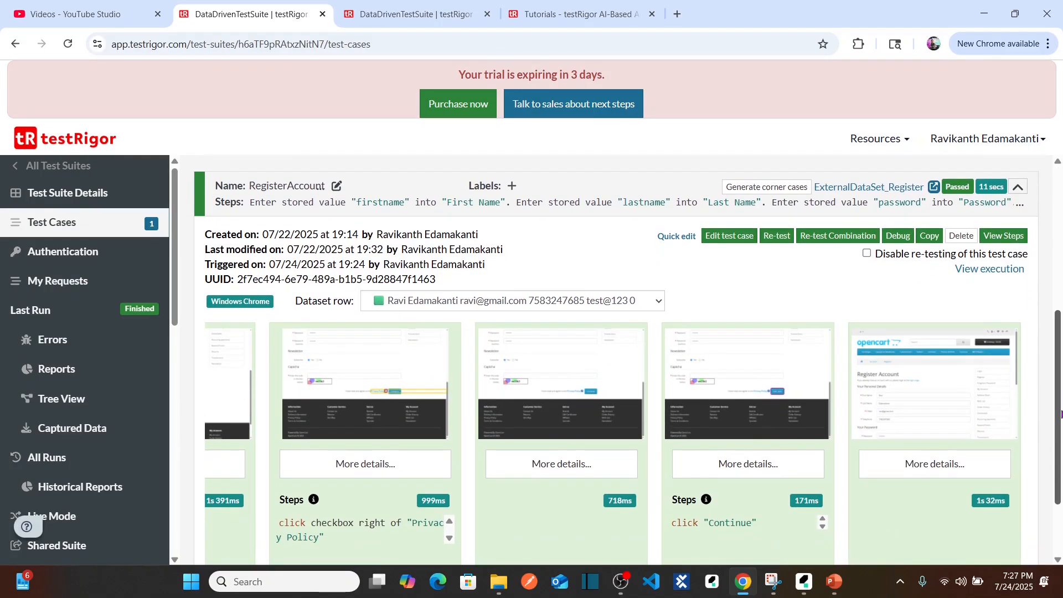
pyautogui.click(612, 293)
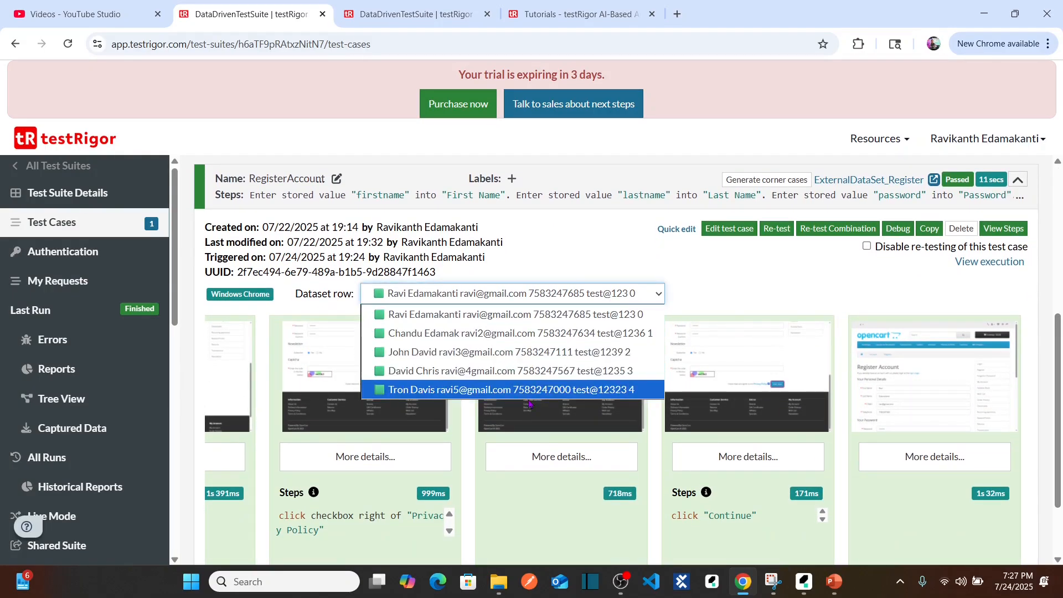
pyautogui.click(488, 315)
pyautogui.click(518, 299)
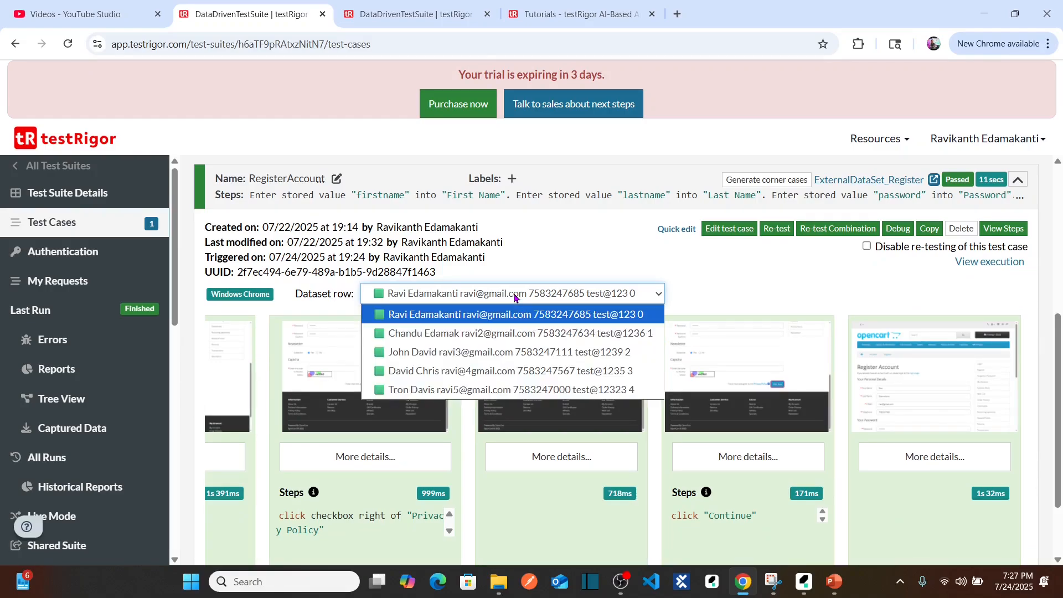
pyautogui.click(488, 338)
pyautogui.click(501, 299)
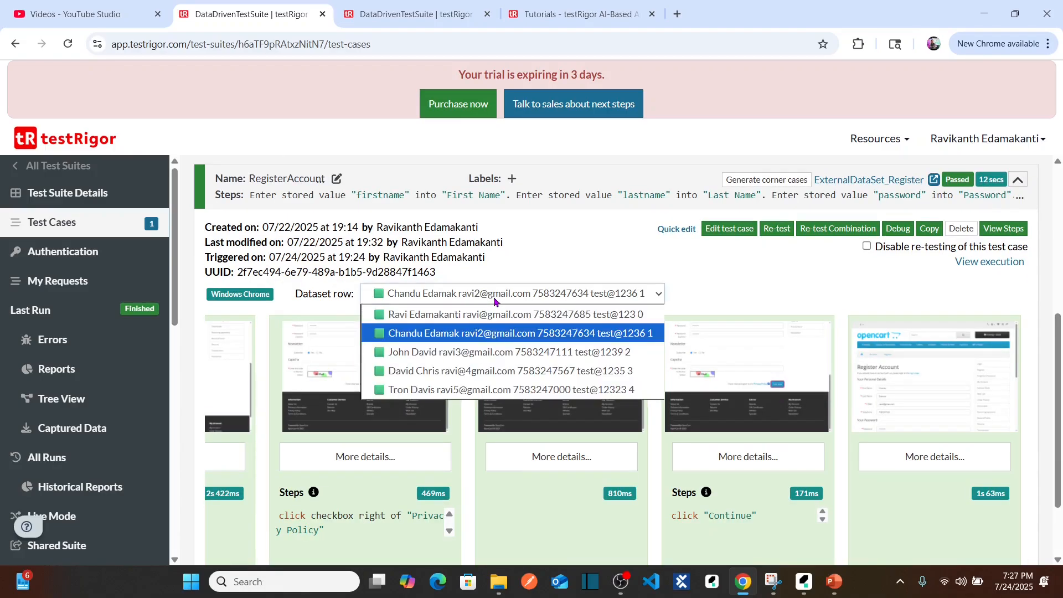
pyautogui.click(469, 353)
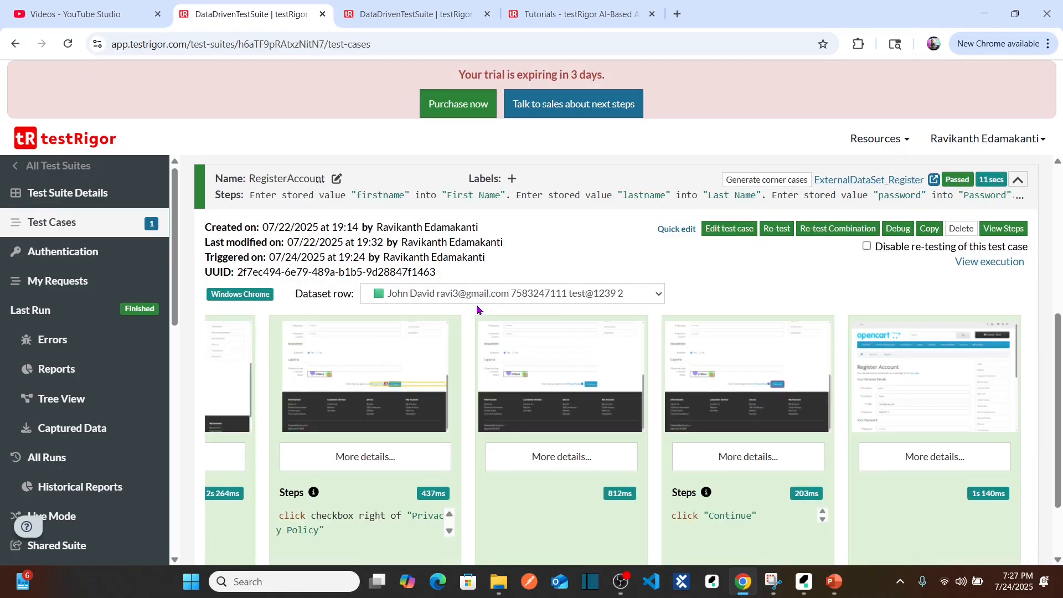
pyautogui.moveTo(1060, 388); pyautogui.dragTo(1059, 442)
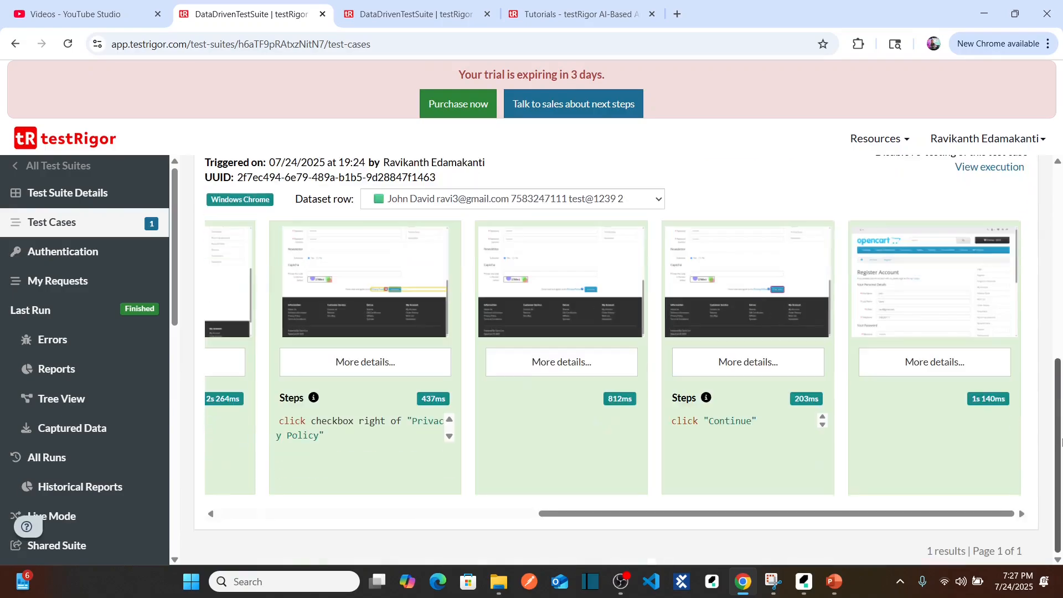
# Close the duplicate DataDrivenTestSuite browser tab and the testRigor Tutorials tab.
pyautogui.click(490, 17)
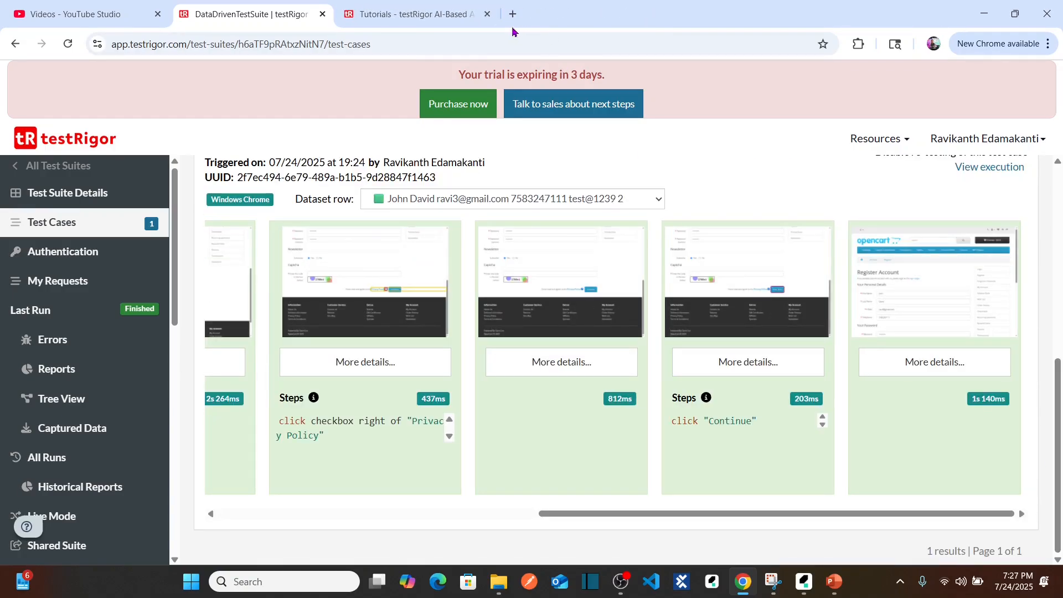
pyautogui.click(490, 17)
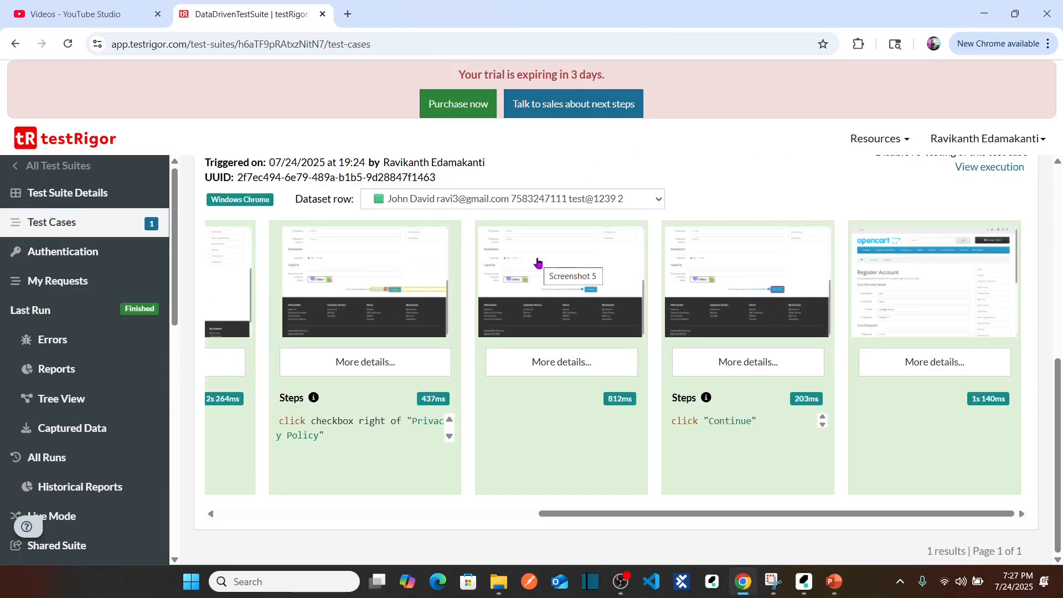